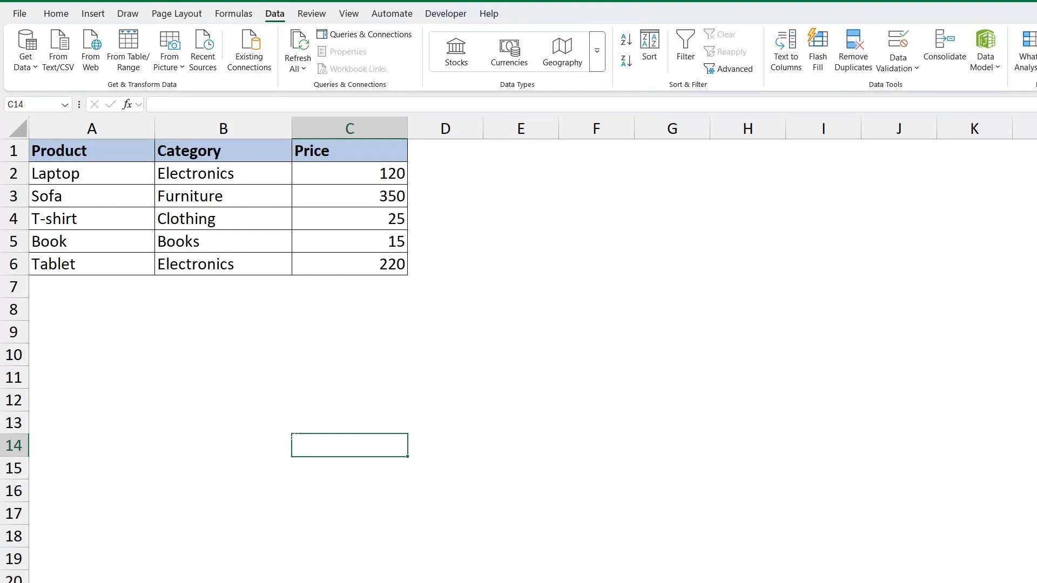
Examine the product, category and price entries in the table A1:C6
{"action": "left_click", "coordinate": [130, 175]}
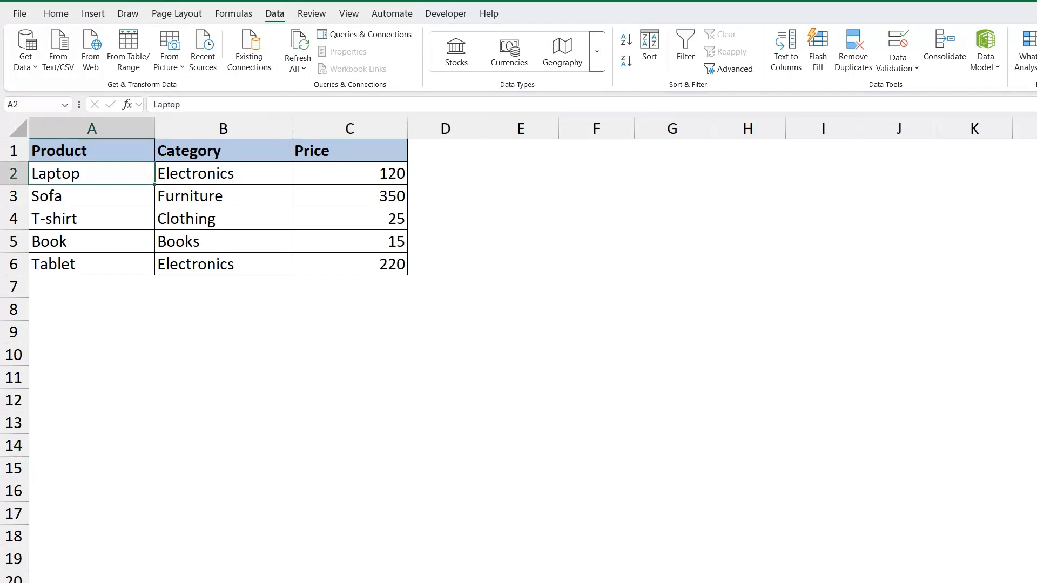
{"action": "left_click", "coordinate": [119, 218]}
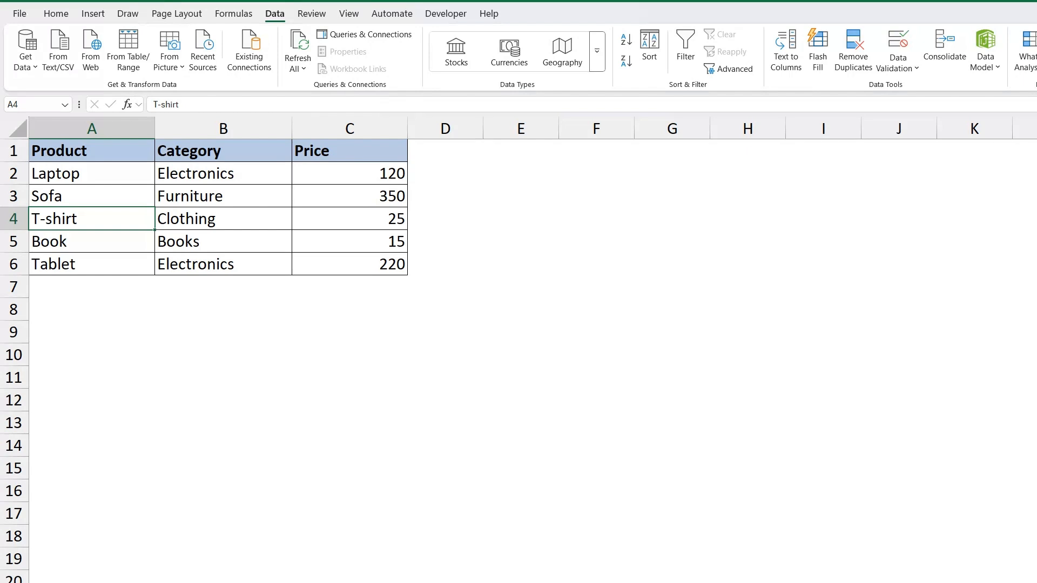
{"action": "left_click", "coordinate": [124, 175]}
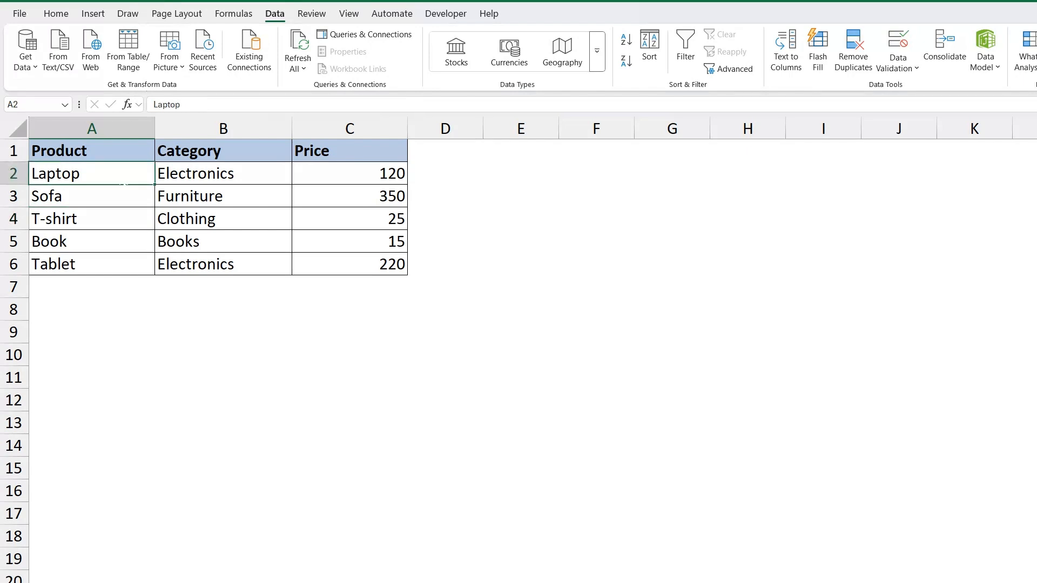
{"action": "left_click", "coordinate": [173, 196]}
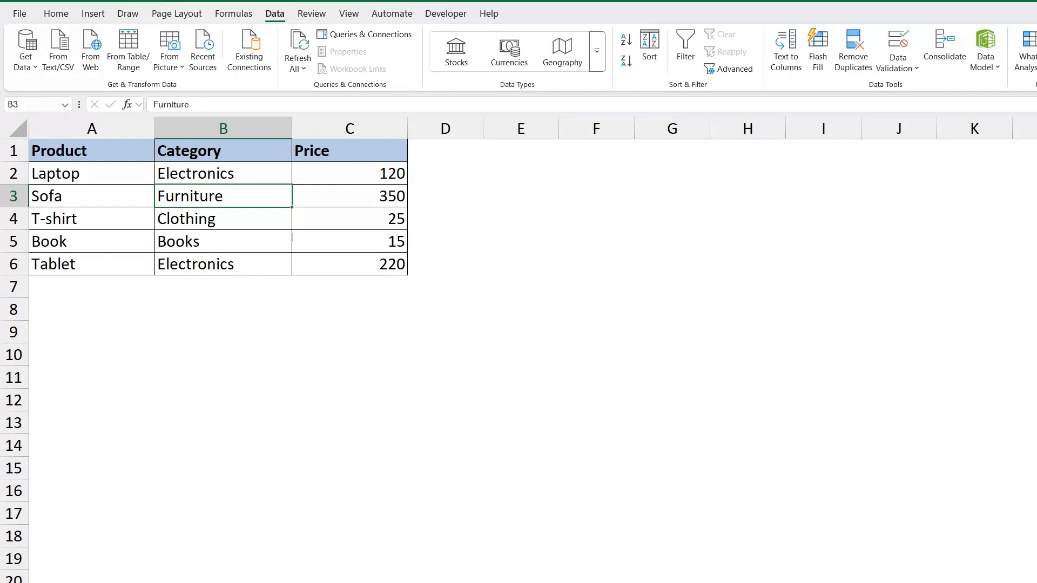
{"action": "left_click", "coordinate": [301, 251]}
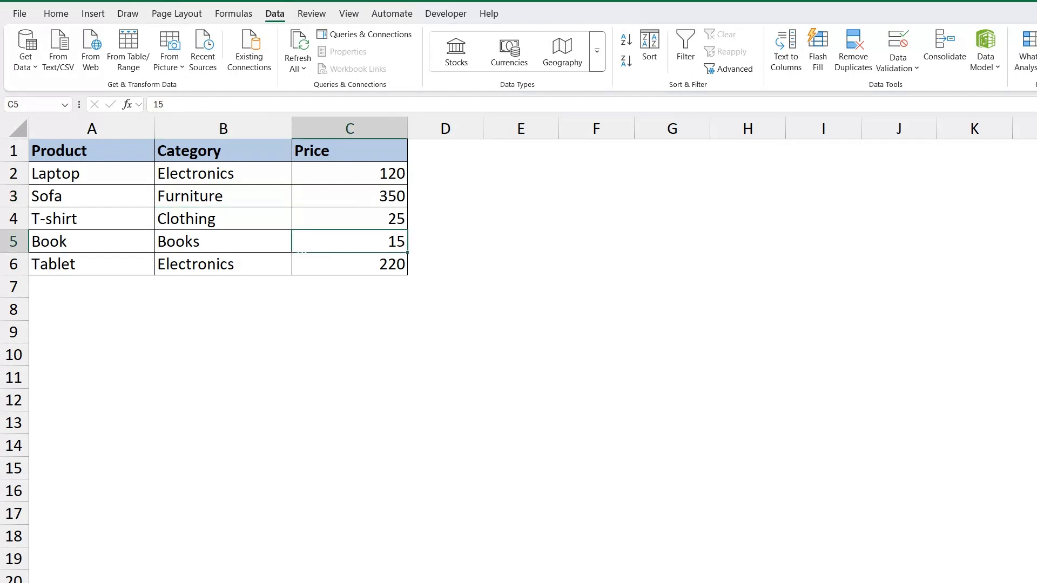
{"action": "left_click", "coordinate": [227, 223]}
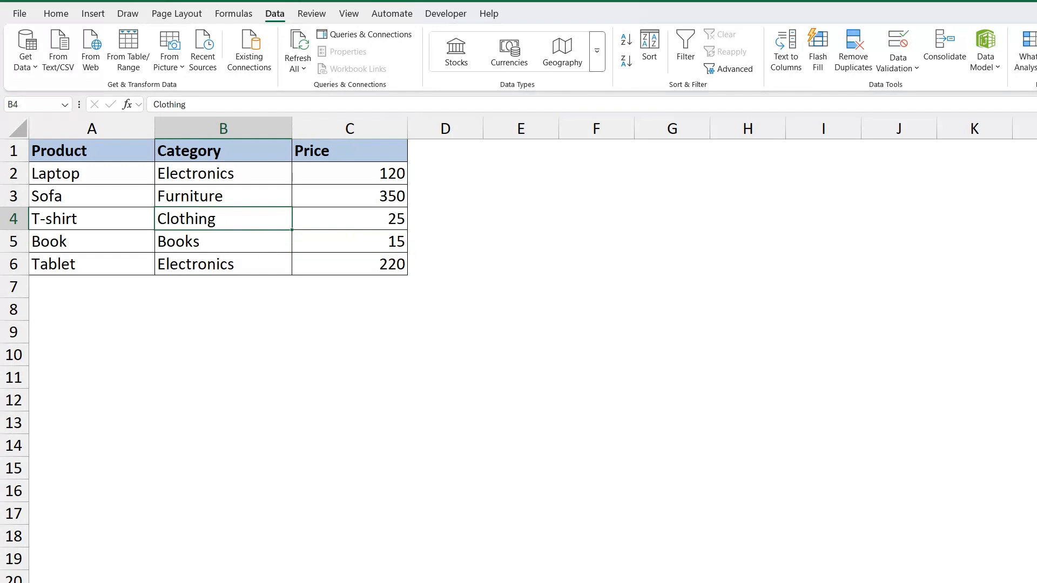
{"action": "left_click", "coordinate": [223, 264]}
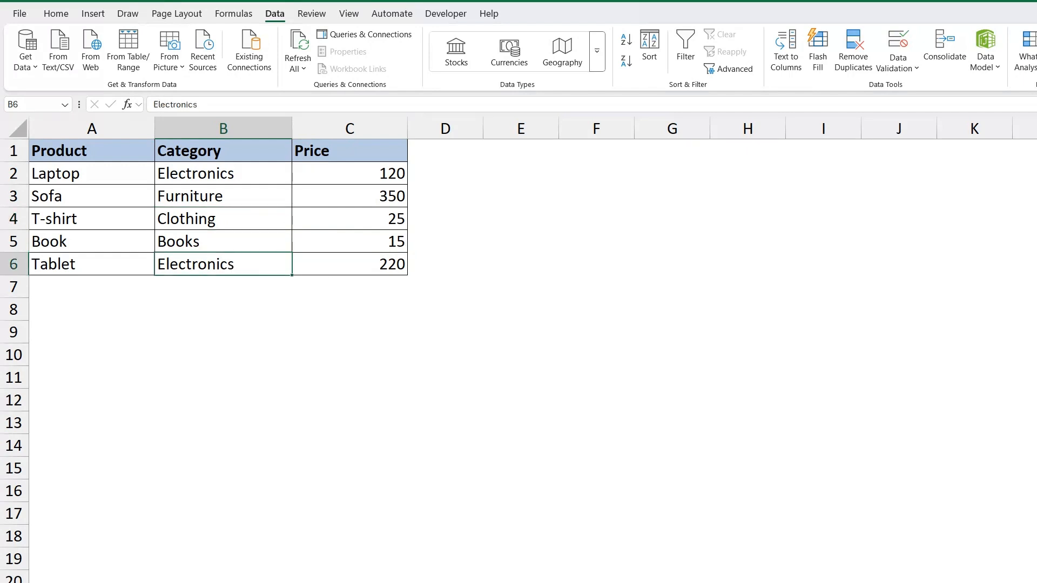
{"action": "left_click_drag", "start_coordinate": [118, 156], "coordinate": [311, 272]}
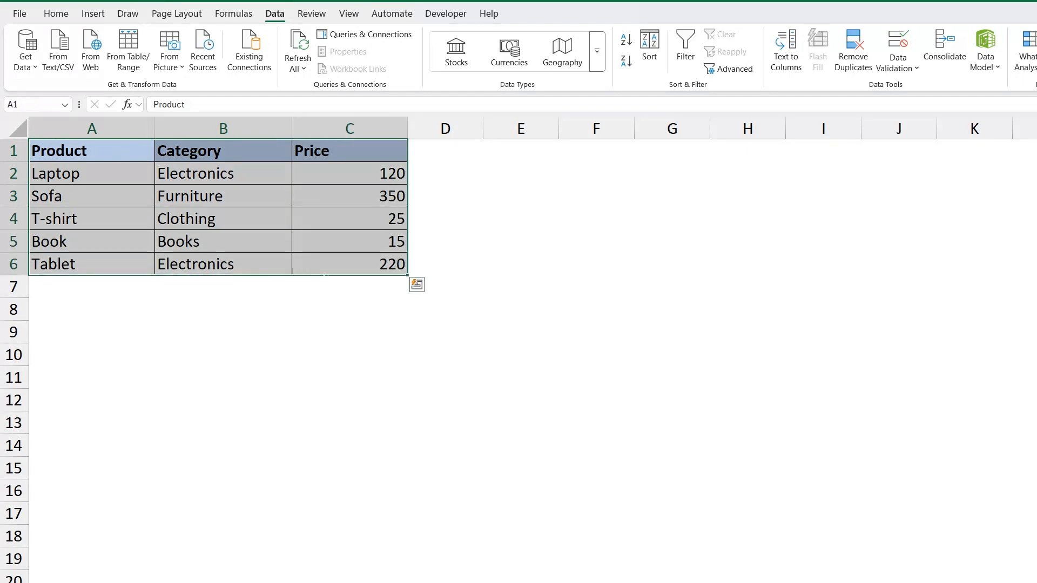
{"action": "left_click", "coordinate": [232, 232]}
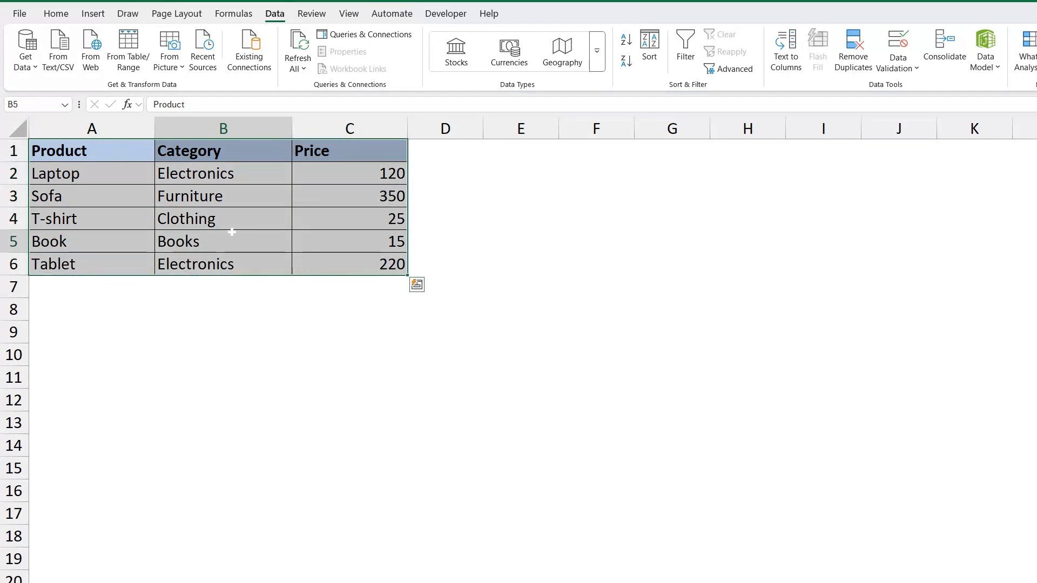
{"action": "left_click", "coordinate": [350, 219]}
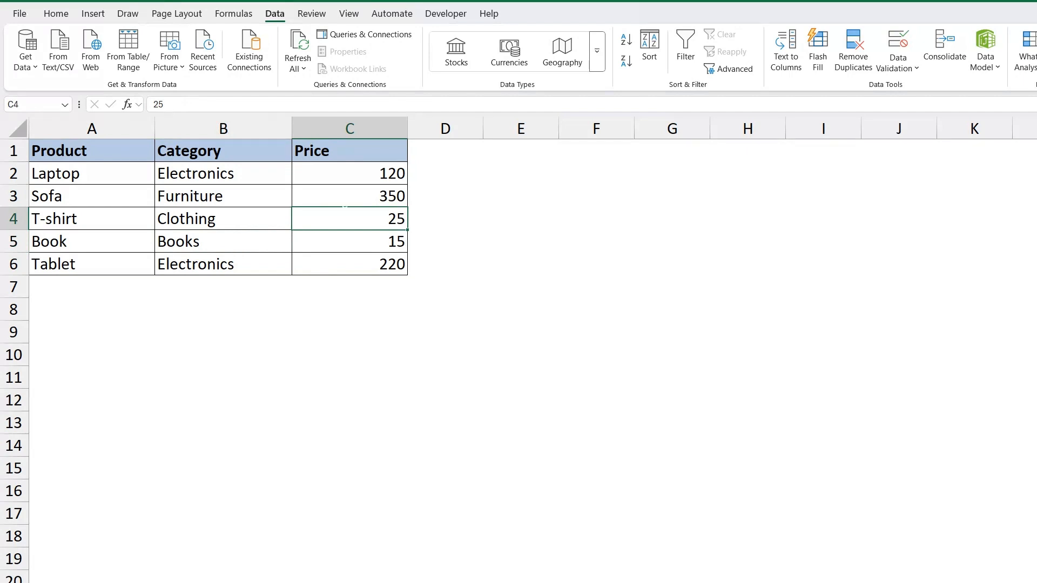
{"action": "left_click", "coordinate": [350, 196]}
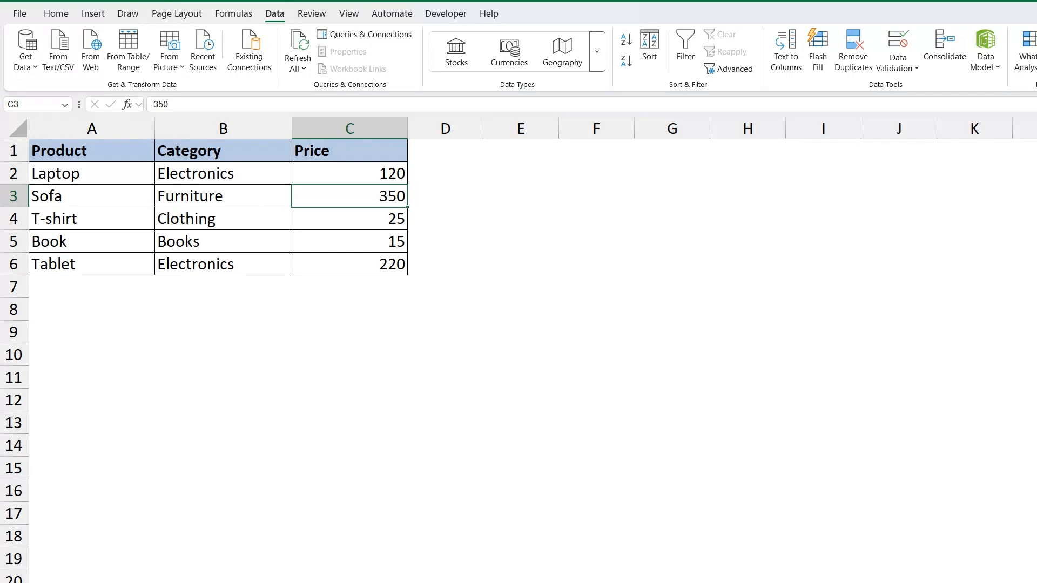
Set up a Greater Than highlight rule on the prices in C2:C6 with a threshold of 100
{"action": "left_click_drag", "start_coordinate": [348, 171], "coordinate": [348, 258]}
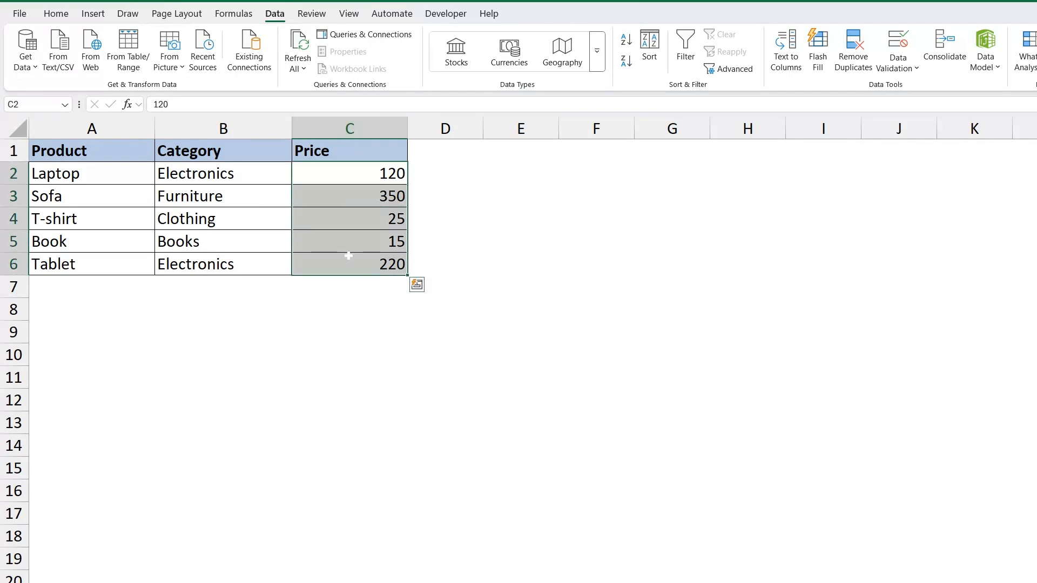
{"action": "left_click", "coordinate": [49, 19]}
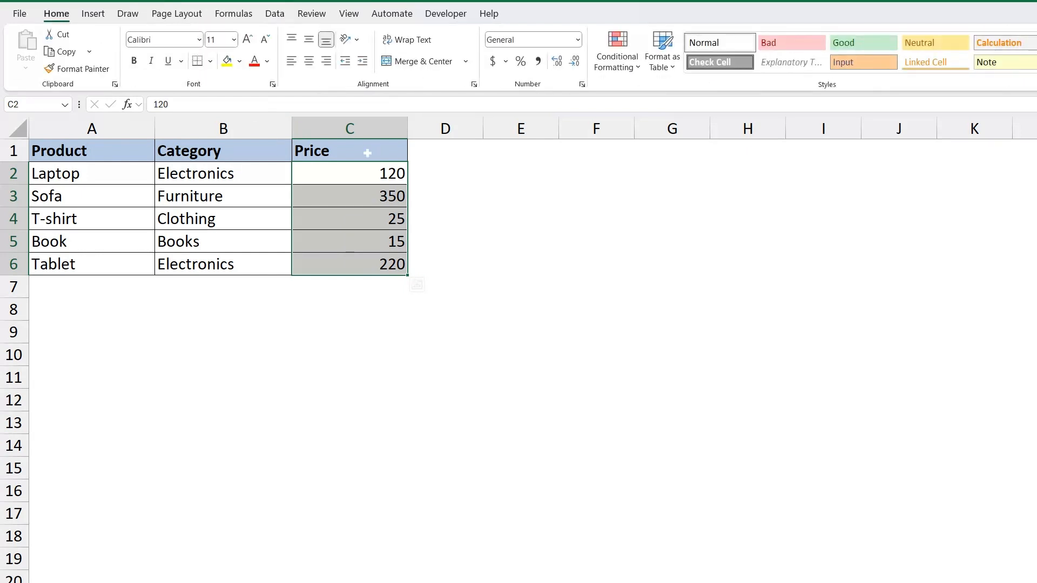
{"action": "left_click", "coordinate": [638, 69]}
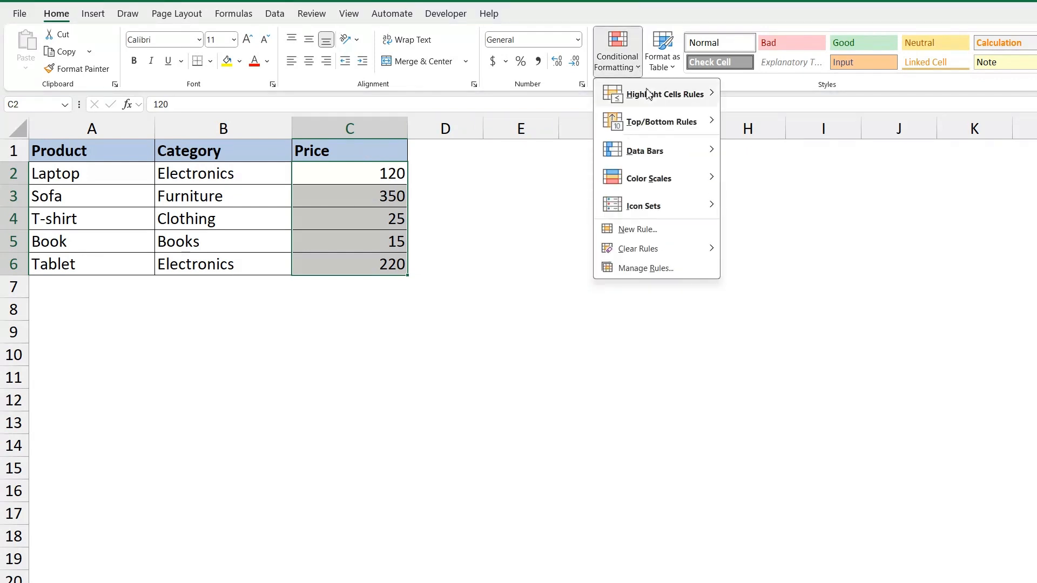
{"action": "mouse_move", "coordinate": [651, 105]}
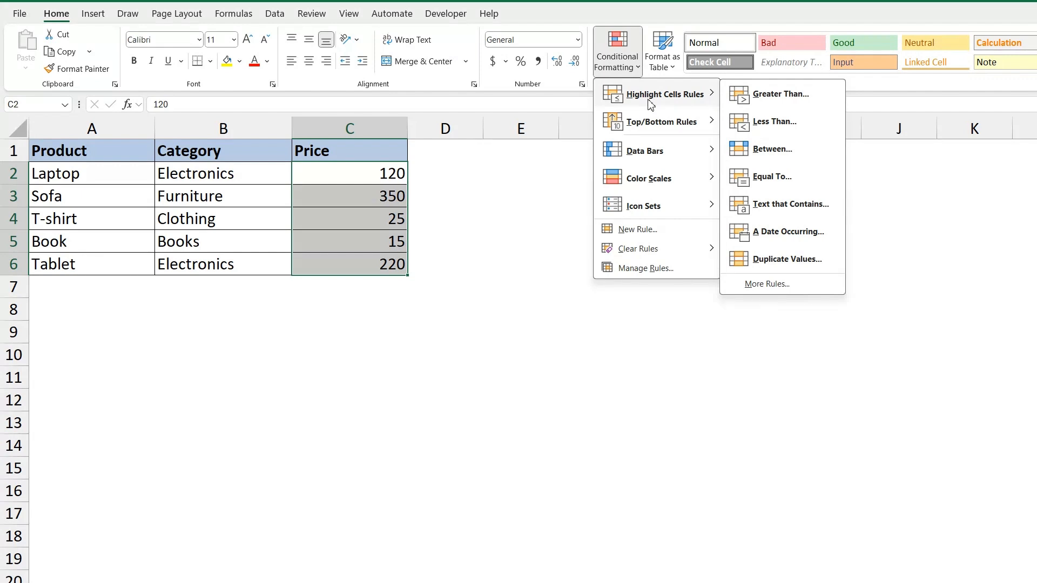
{"action": "left_click", "coordinate": [806, 101]}
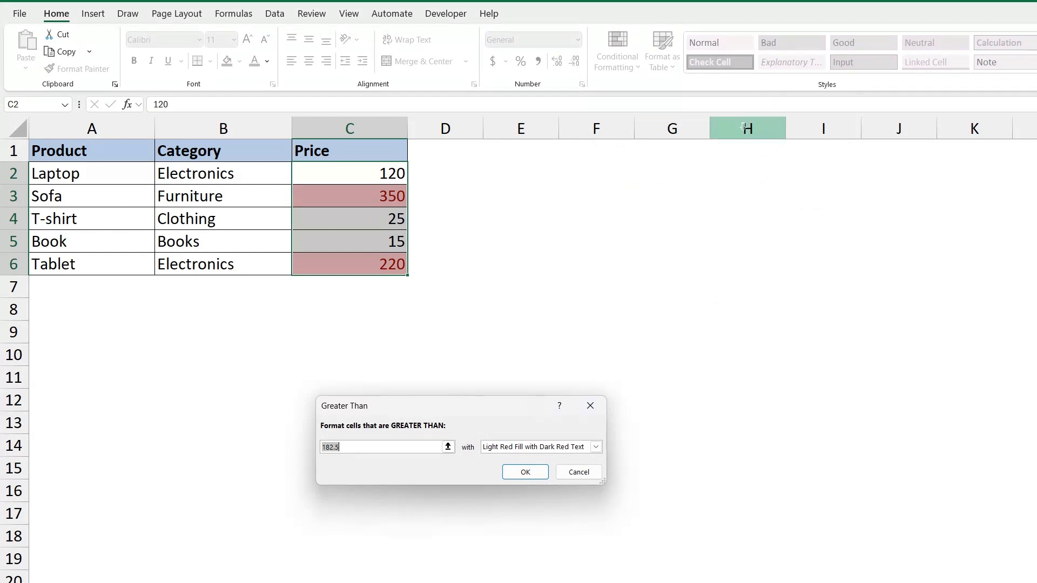
{"action": "left_click_drag", "start_coordinate": [433, 406], "coordinate": [567, 357]}
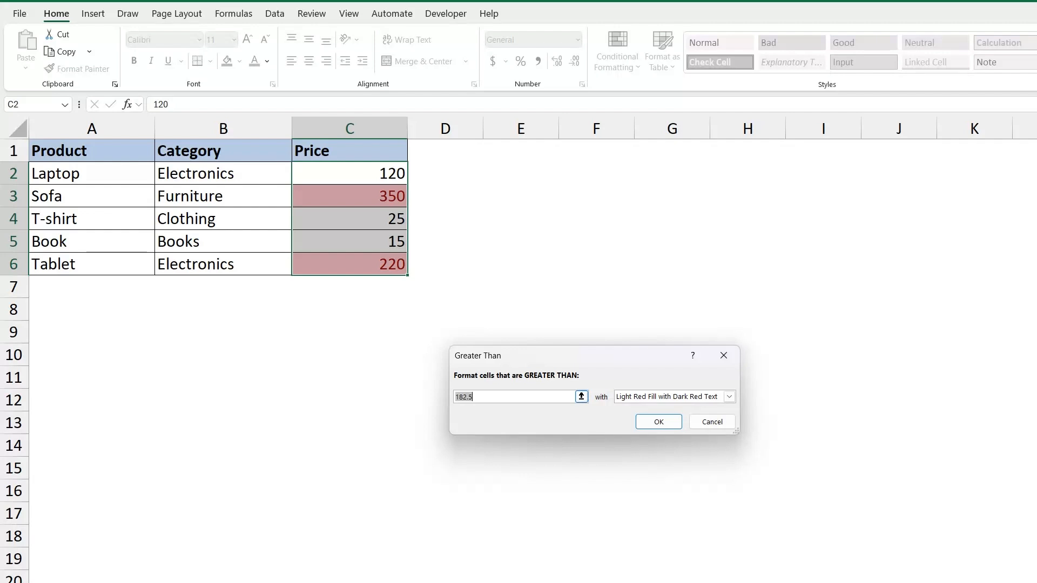
{"action": "type", "text": "100"}
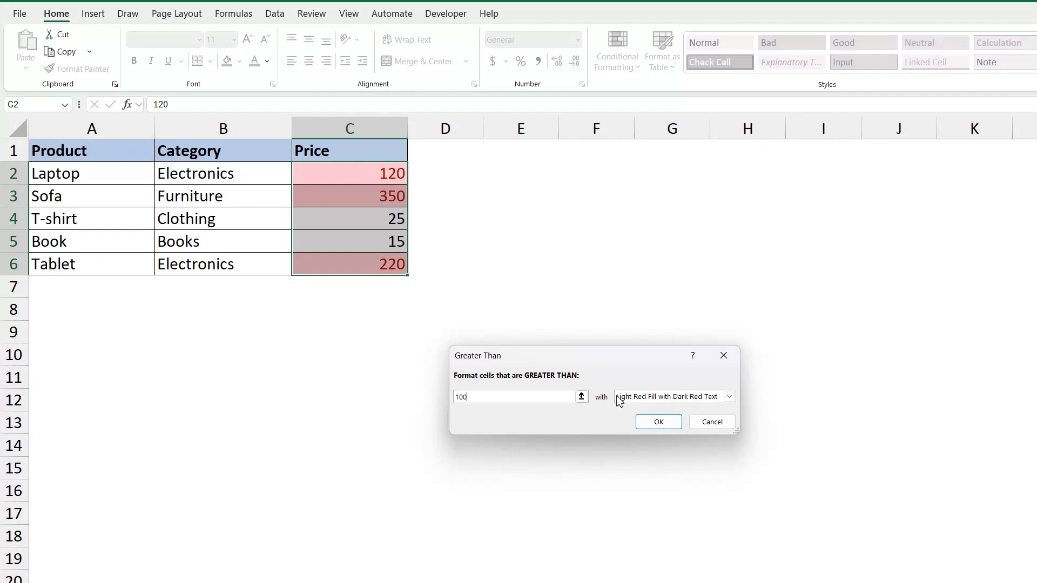
Give the Greater Than rule a custom format with a green background fill and apply it to the prices
{"action": "left_click", "coordinate": [729, 397]}
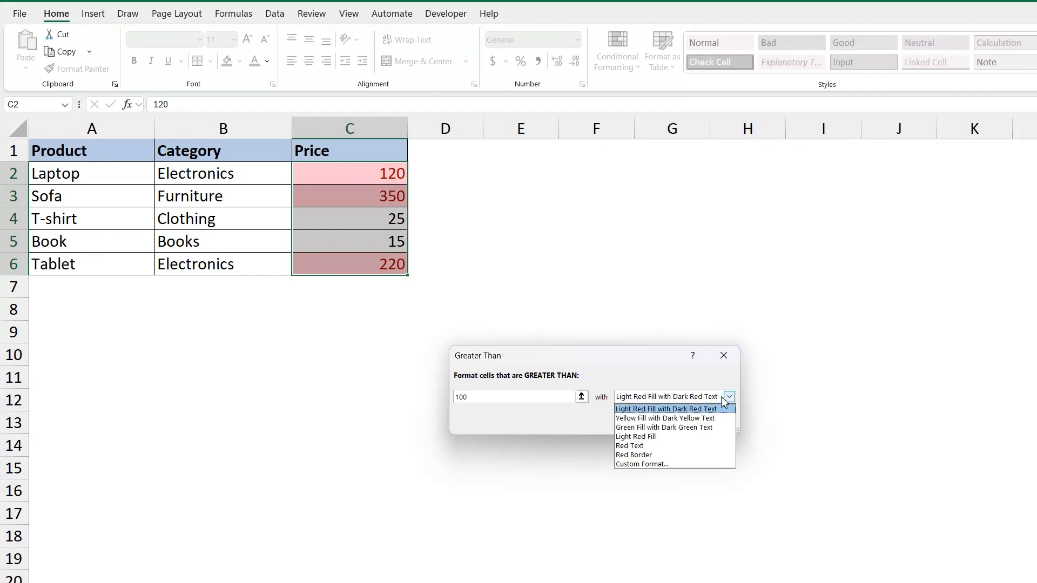
{"action": "left_click", "coordinate": [670, 474]}
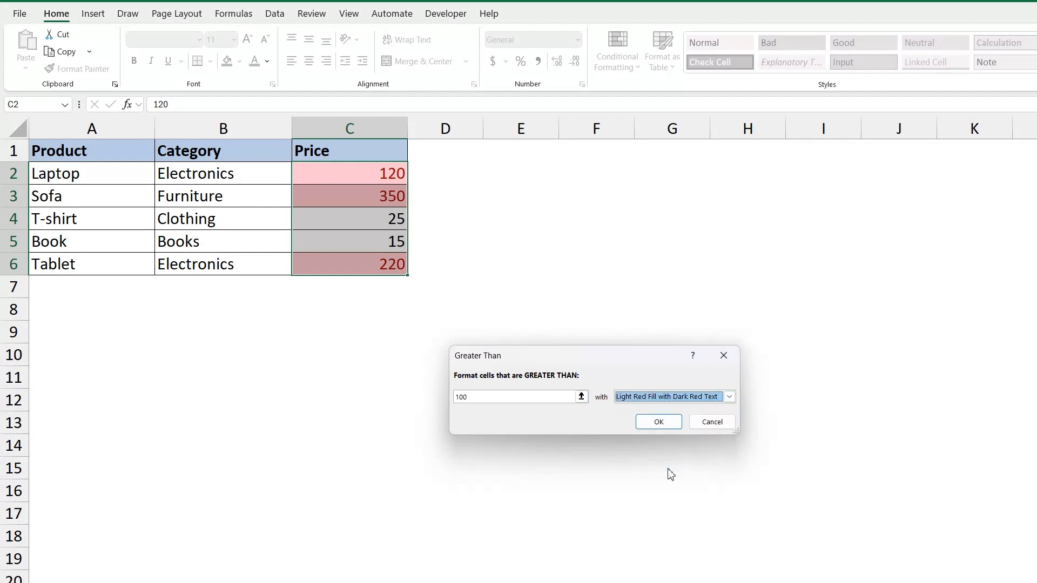
{"action": "left_click", "coordinate": [729, 397]}
{"action": "left_click", "coordinate": [650, 463]}
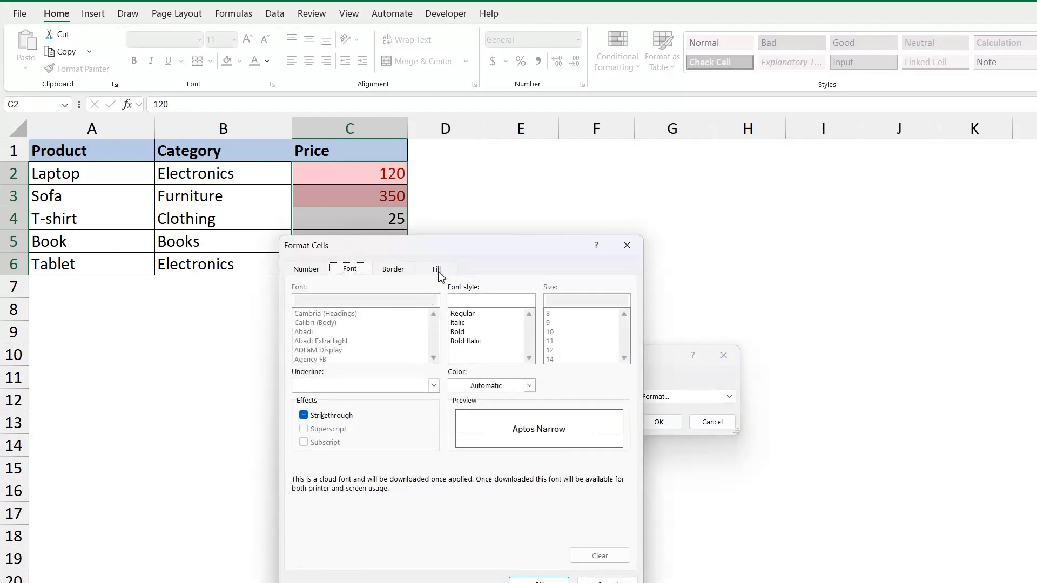
{"action": "left_click", "coordinate": [438, 272]}
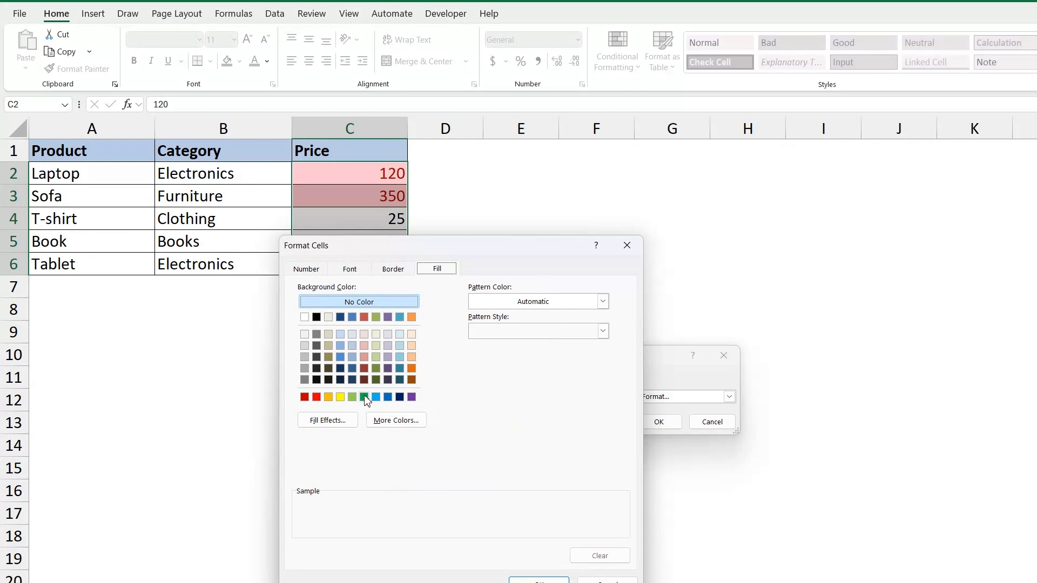
{"action": "left_click", "coordinate": [364, 398]}
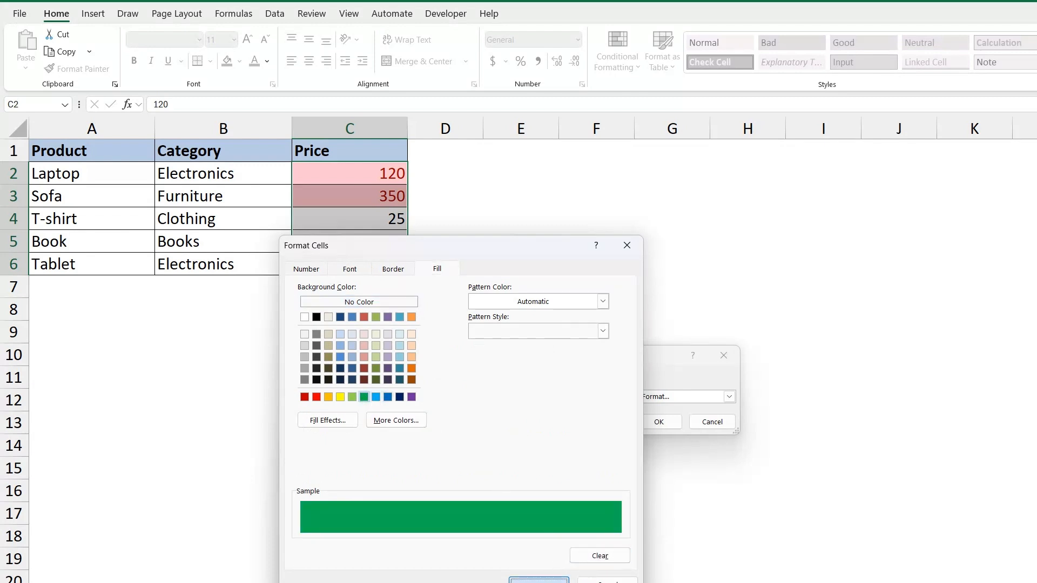
{"action": "left_click", "coordinate": [539, 580]}
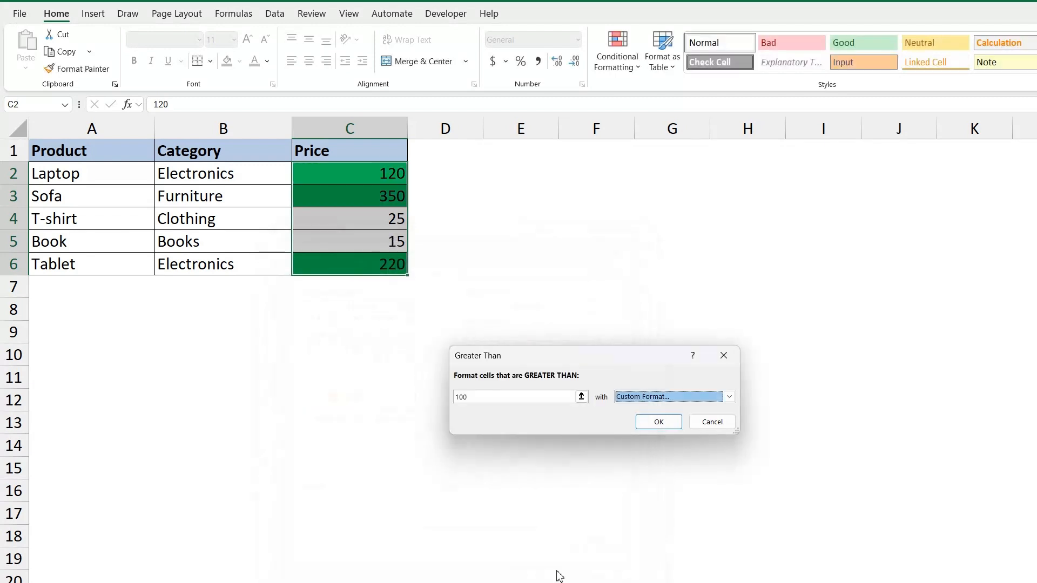
{"action": "left_click", "coordinate": [649, 431]}
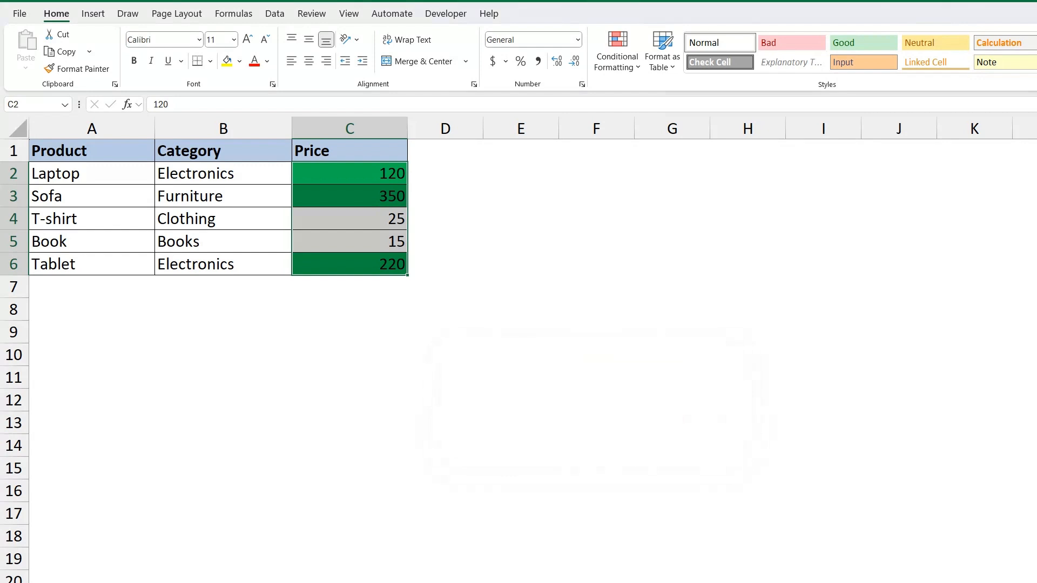
{"action": "left_click", "coordinate": [359, 226]}
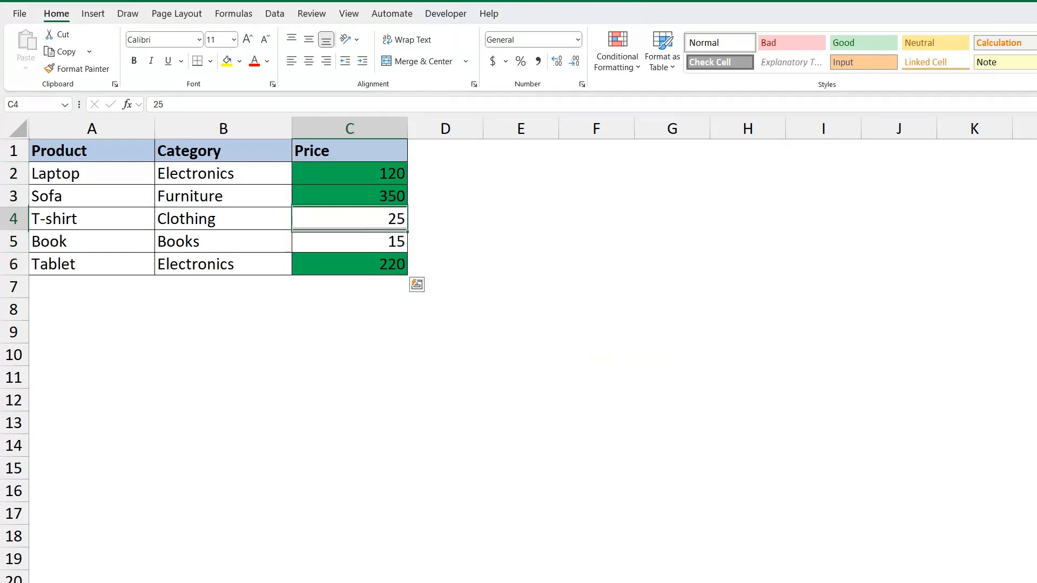
{"action": "left_click", "coordinate": [326, 179]}
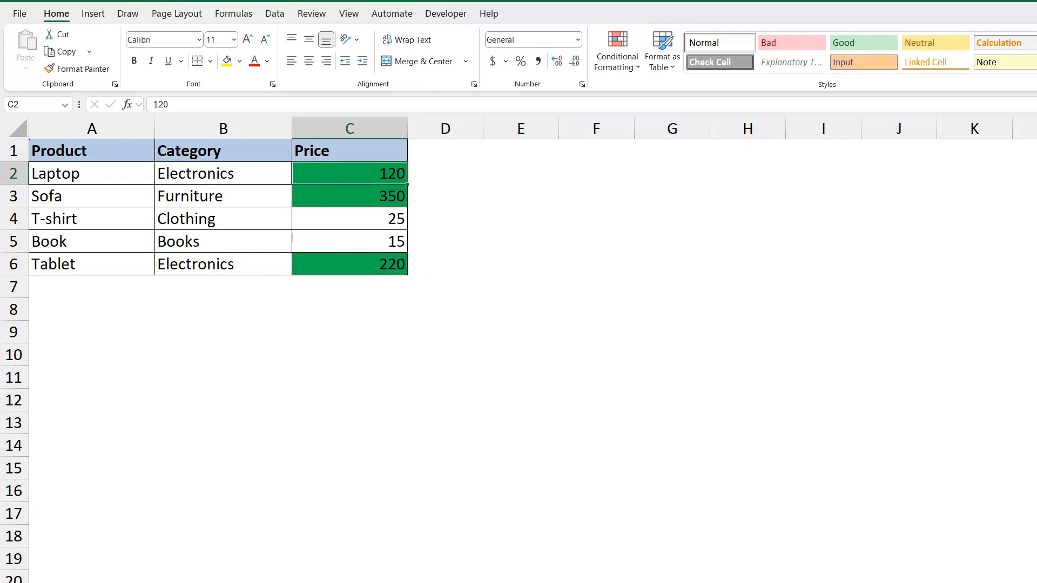
{"action": "left_click", "coordinate": [331, 194]}
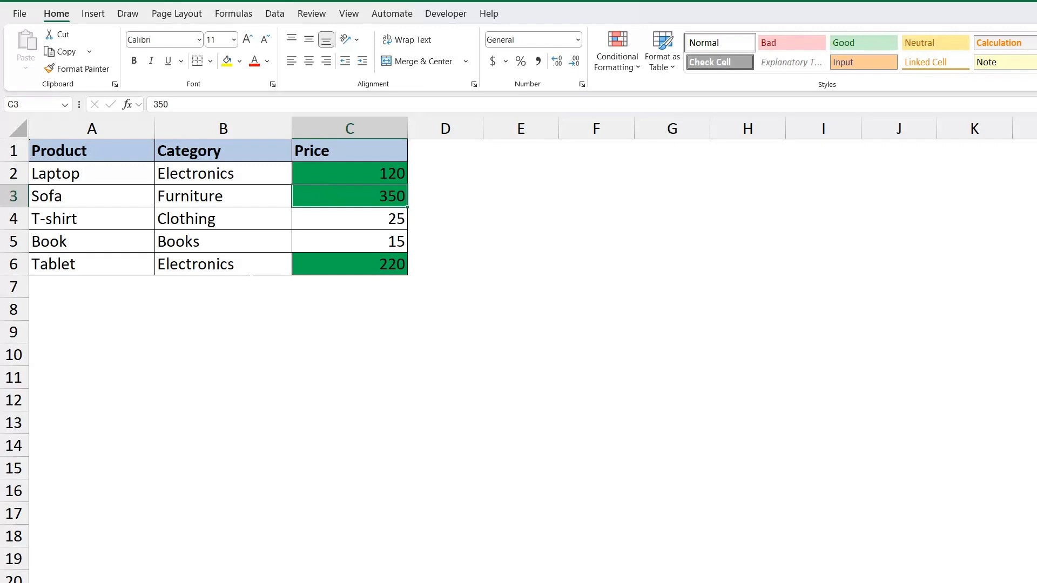
{"action": "left_click", "coordinate": [223, 241]}
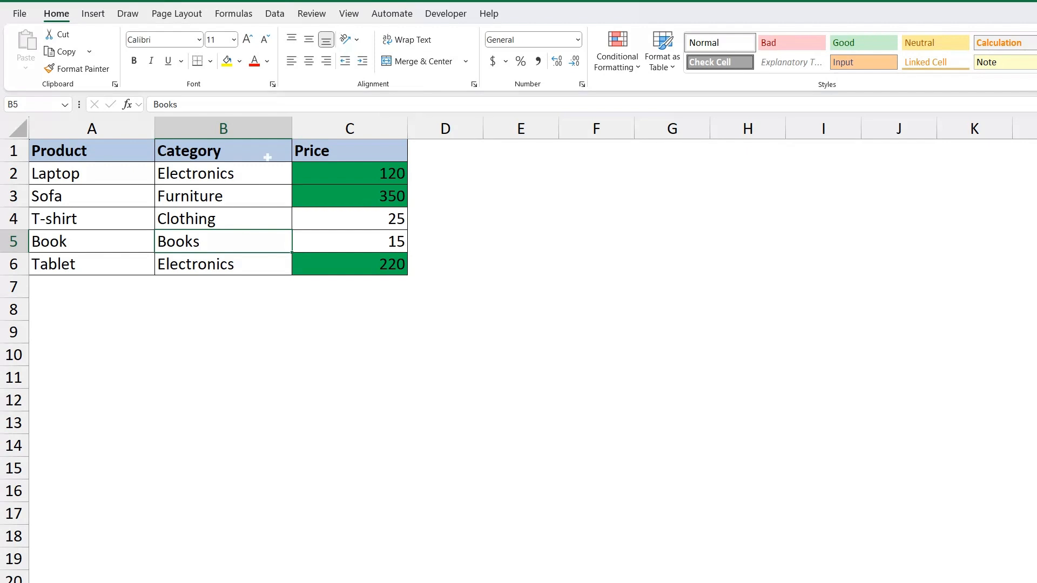
Try to apply light blue gradient-fill data bars to the Laptop's category cell B2
{"action": "left_click", "coordinate": [270, 174]}
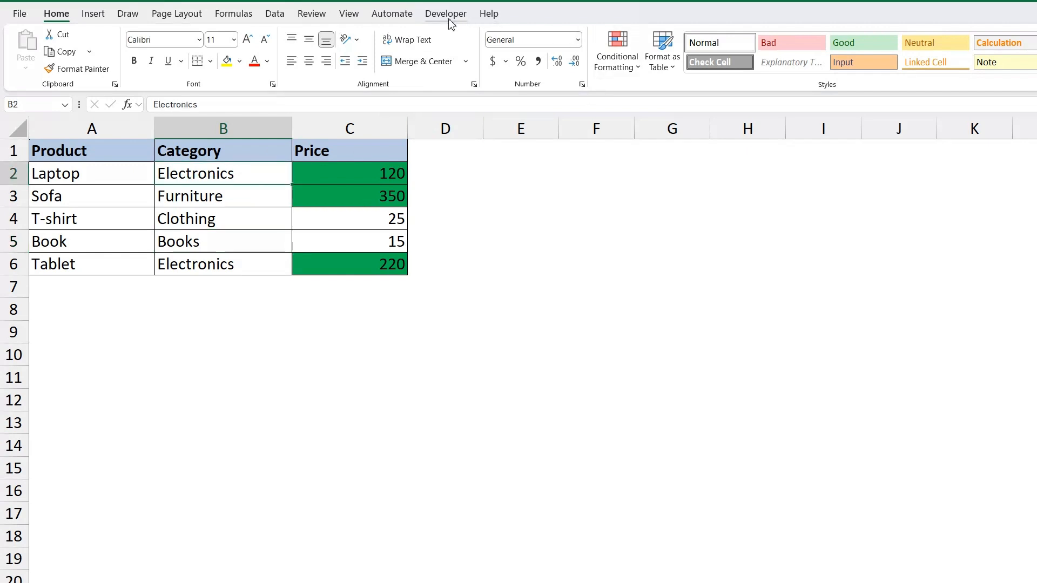
{"action": "left_click", "coordinate": [617, 64]}
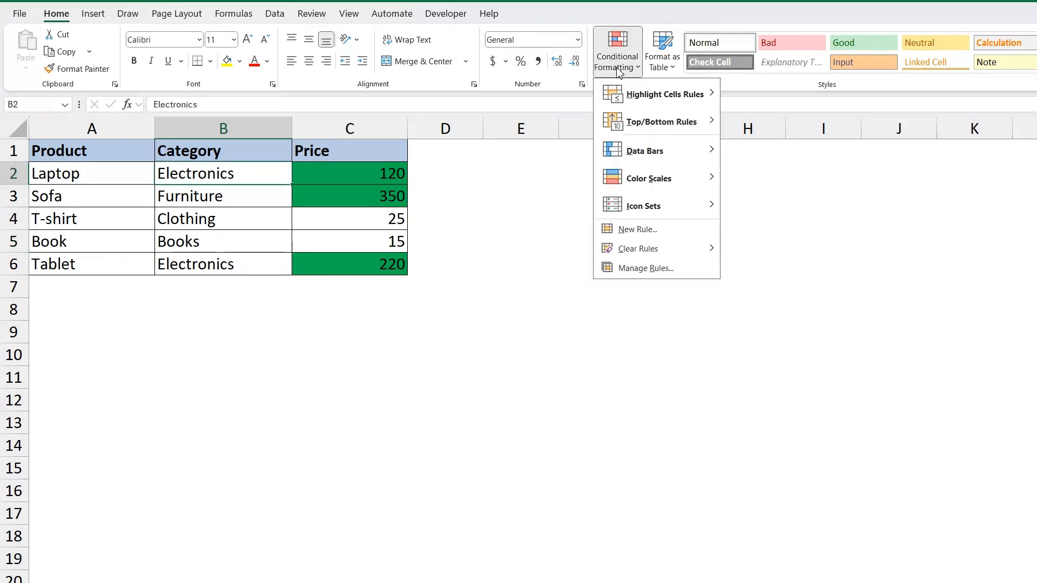
{"action": "mouse_move", "coordinate": [674, 154]}
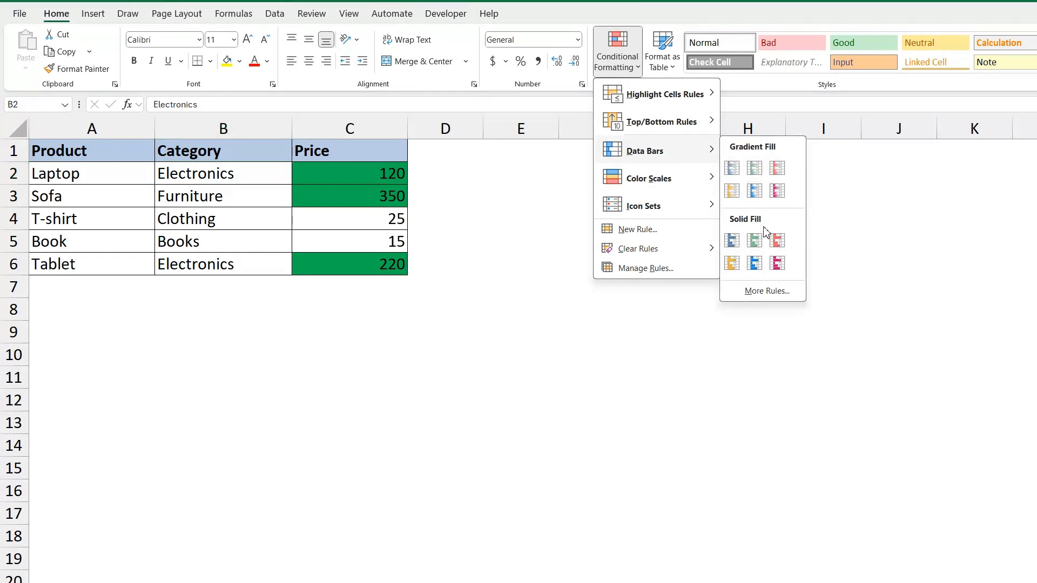
{"action": "left_click", "coordinate": [757, 193]}
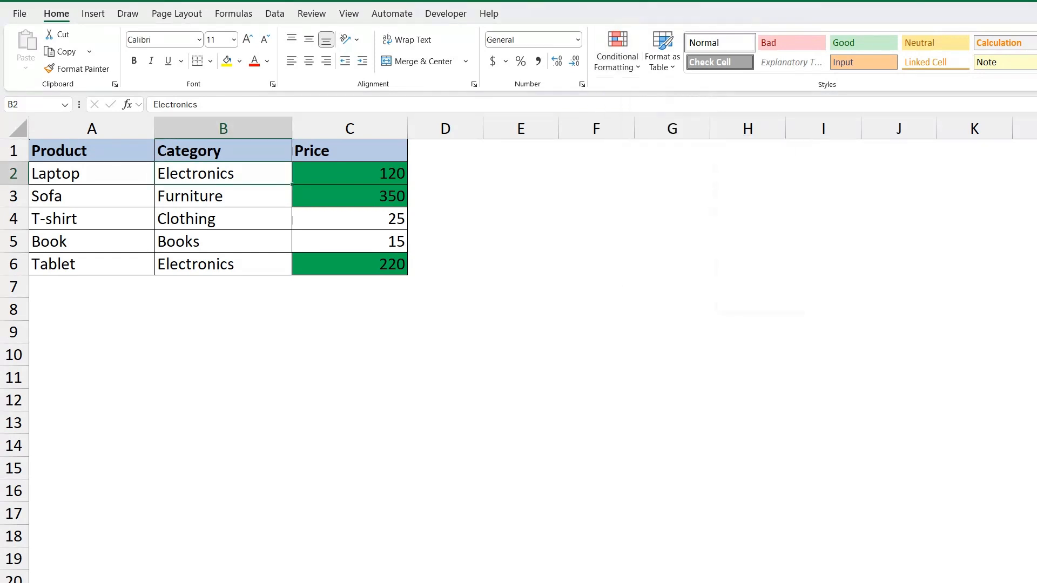
Apply green gradient-fill data bars to the prices in C2:C6
{"action": "left_click_drag", "start_coordinate": [367, 178], "coordinate": [388, 268]}
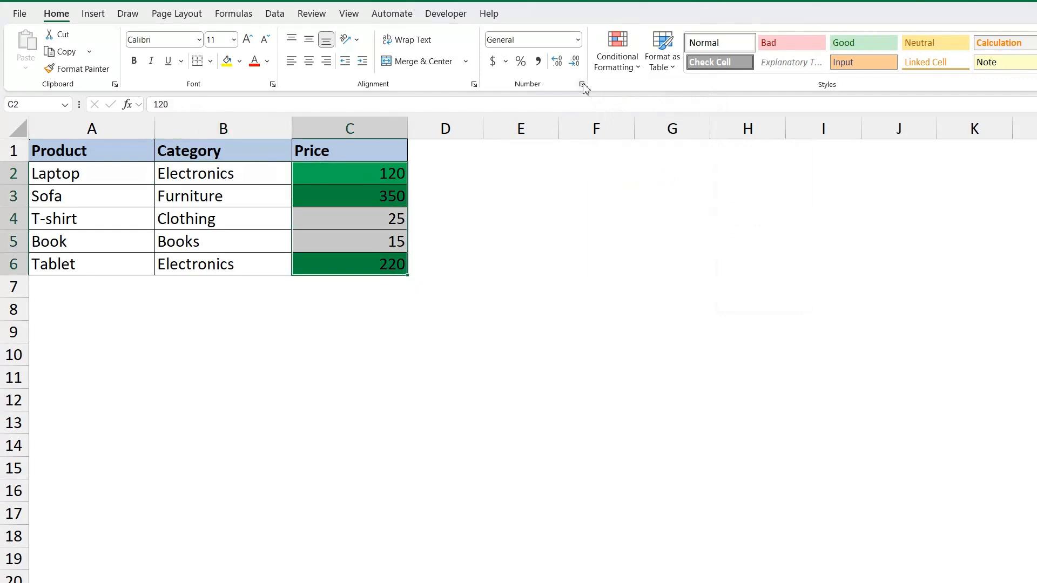
{"action": "left_click", "coordinate": [626, 68]}
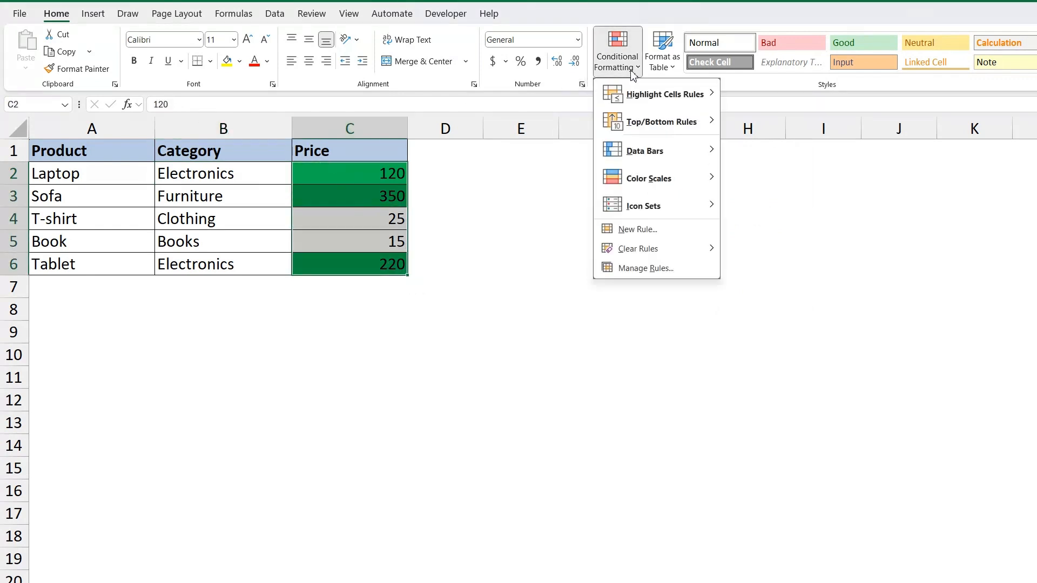
{"action": "mouse_move", "coordinate": [673, 153]}
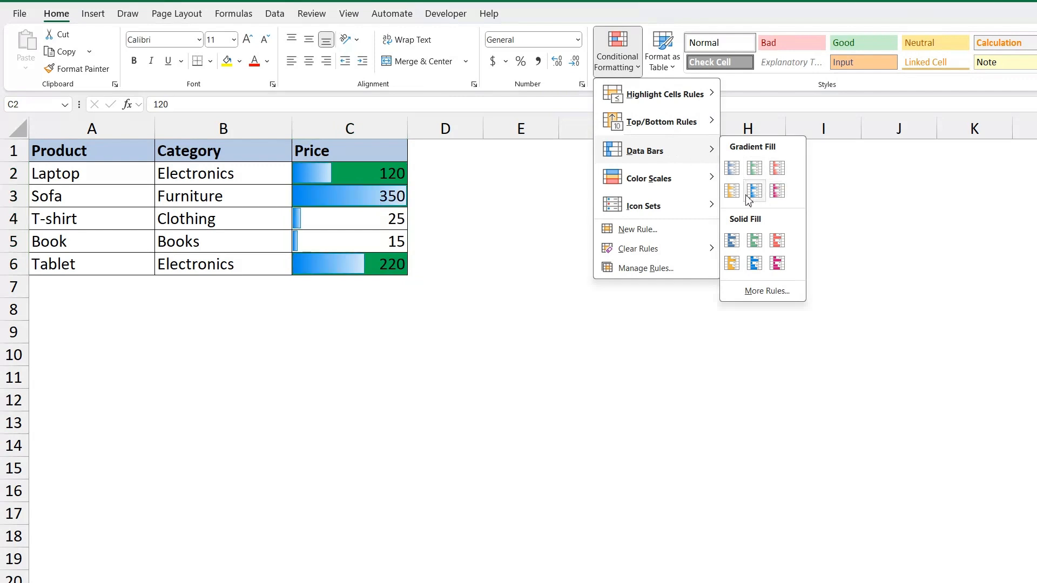
{"action": "left_click", "coordinate": [754, 168]}
{"action": "left_click", "coordinate": [440, 330]}
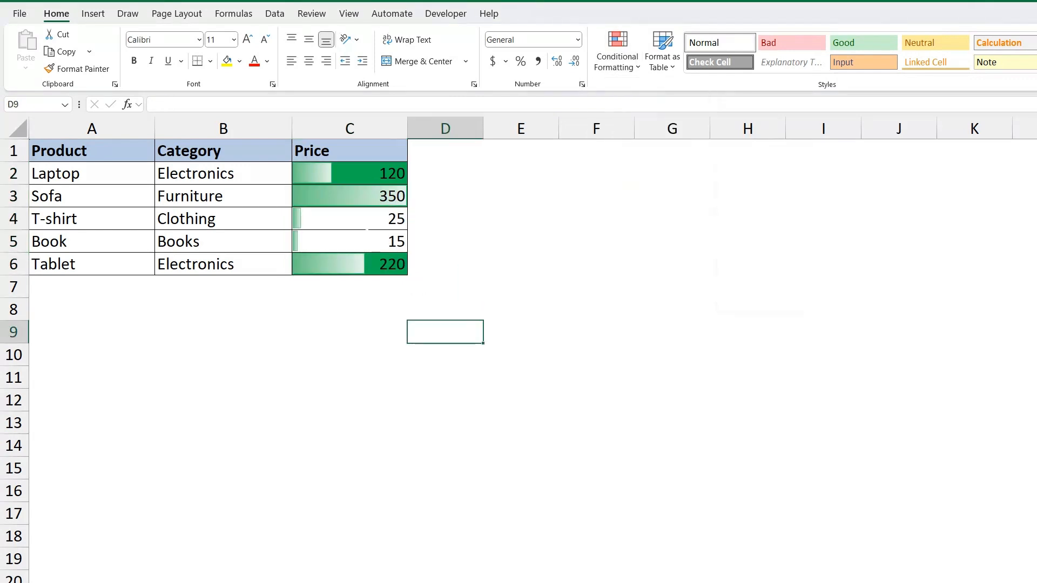
Delete the Cell Value > 100 rule from the prices in C2:C6 and apply the change
{"action": "left_click_drag", "start_coordinate": [365, 176], "coordinate": [365, 264]}
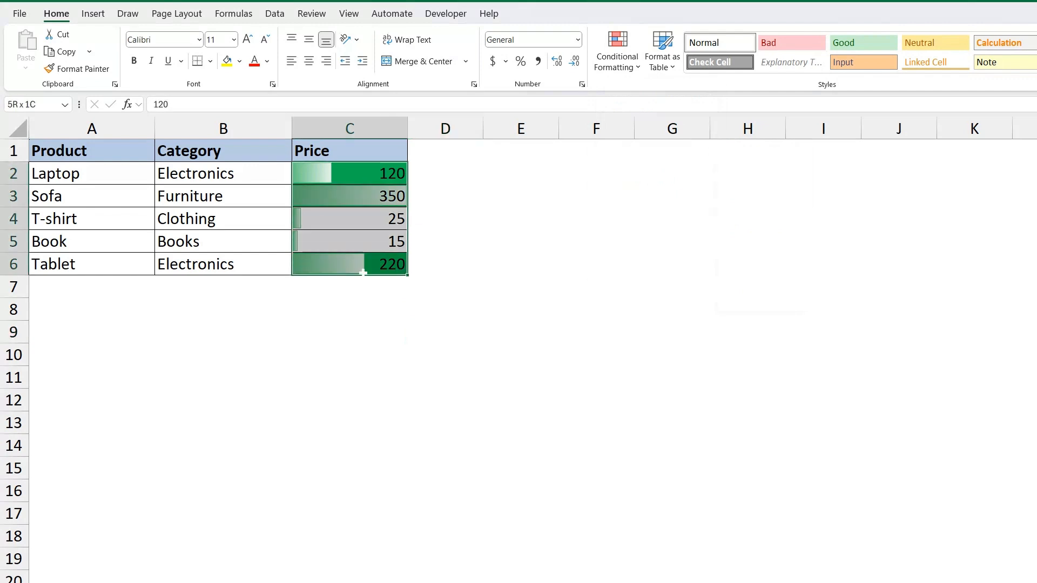
{"action": "left_click", "coordinate": [626, 64]}
{"action": "left_click", "coordinate": [660, 274]}
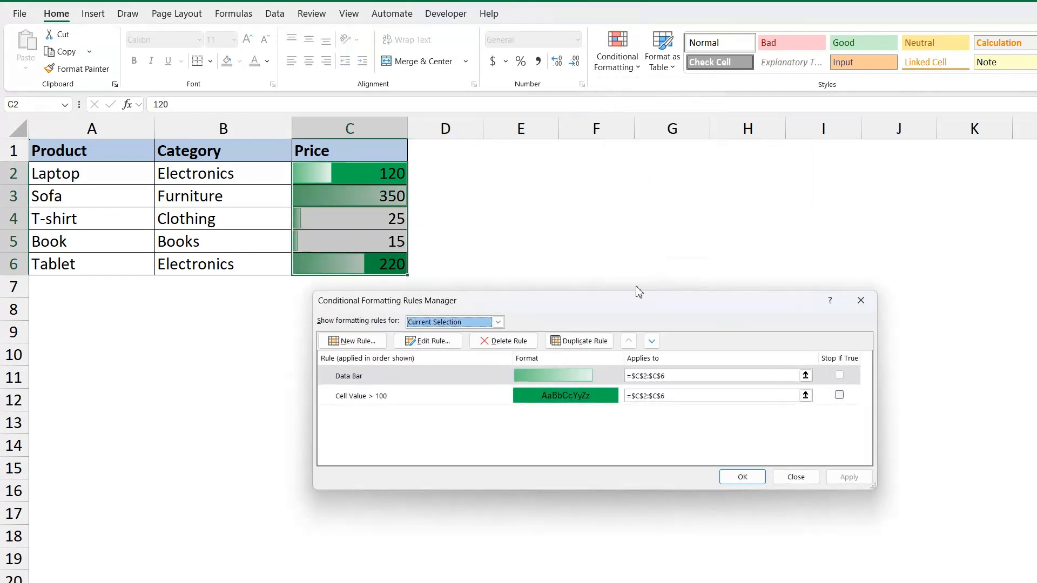
{"action": "left_click", "coordinate": [364, 400]}
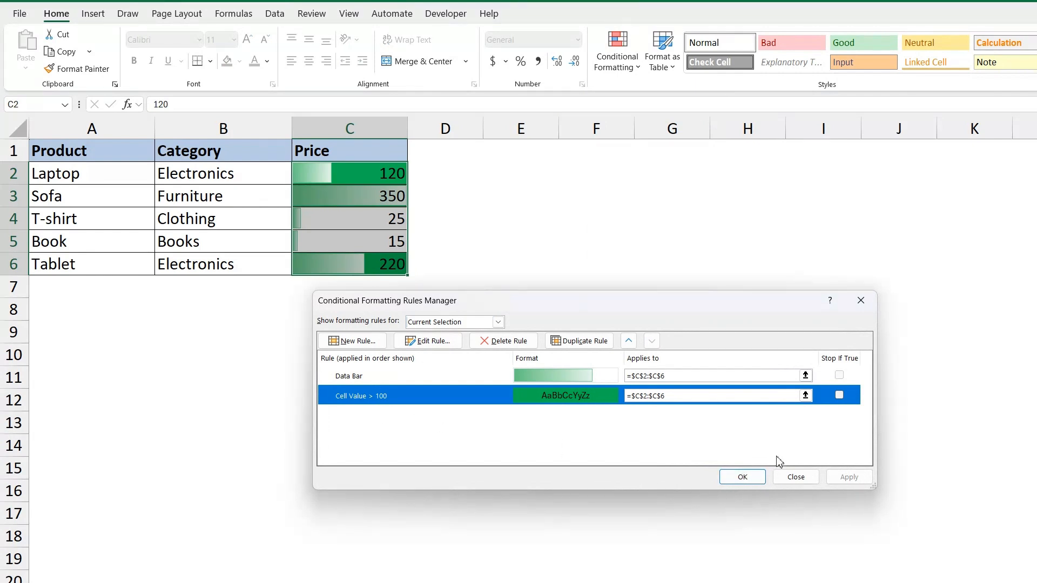
{"action": "left_click", "coordinate": [519, 348]}
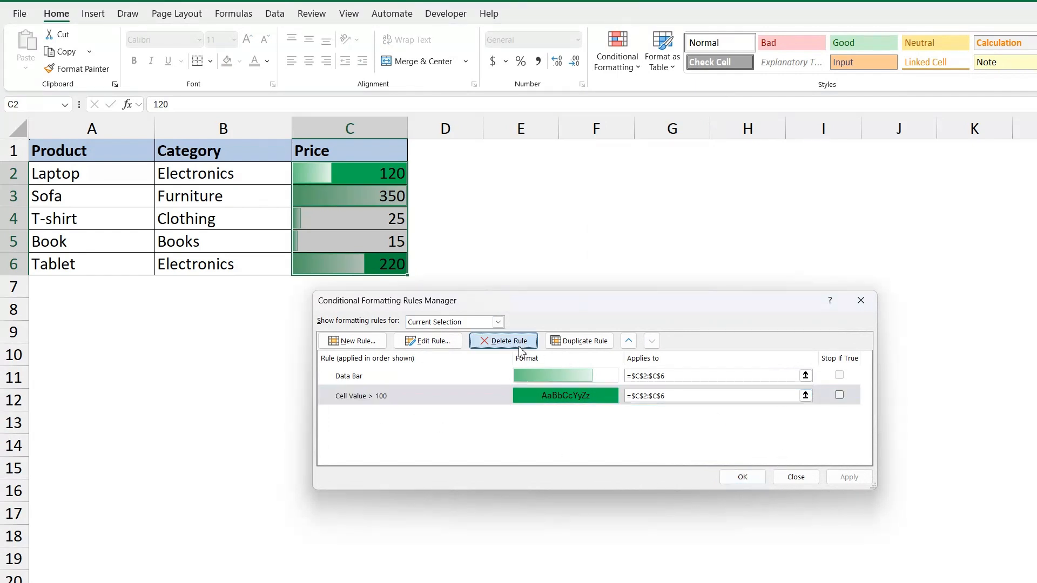
{"action": "left_click", "coordinate": [848, 477]}
{"action": "left_click", "coordinate": [725, 479]}
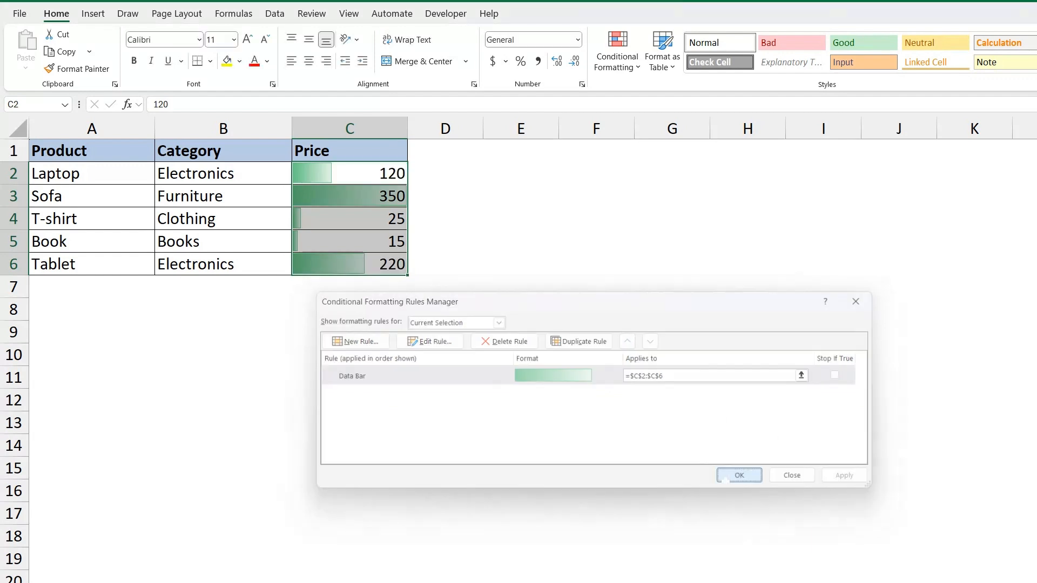
{"action": "left_click", "coordinate": [521, 355]}
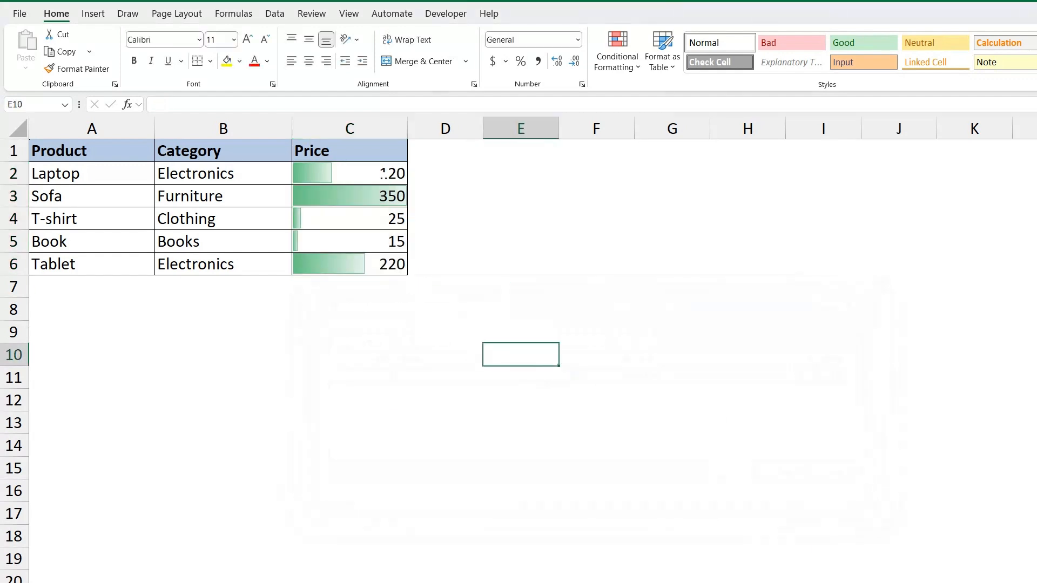
{"action": "left_click_drag", "start_coordinate": [382, 174], "coordinate": [377, 264]}
{"action": "left_click", "coordinate": [596, 309]}
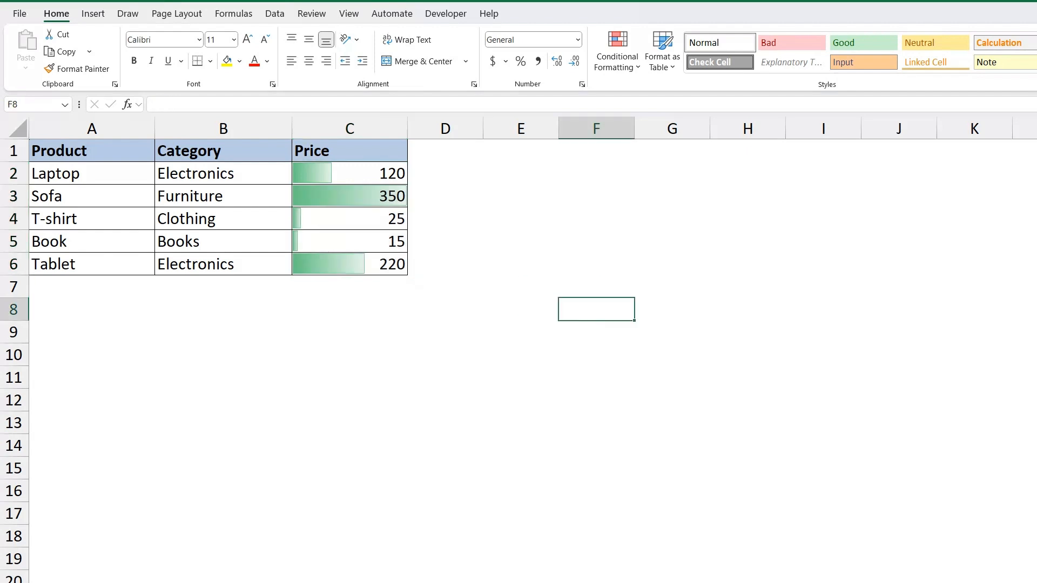
{"action": "key", "text": "Left"}
{"action": "key", "text": "Left"}
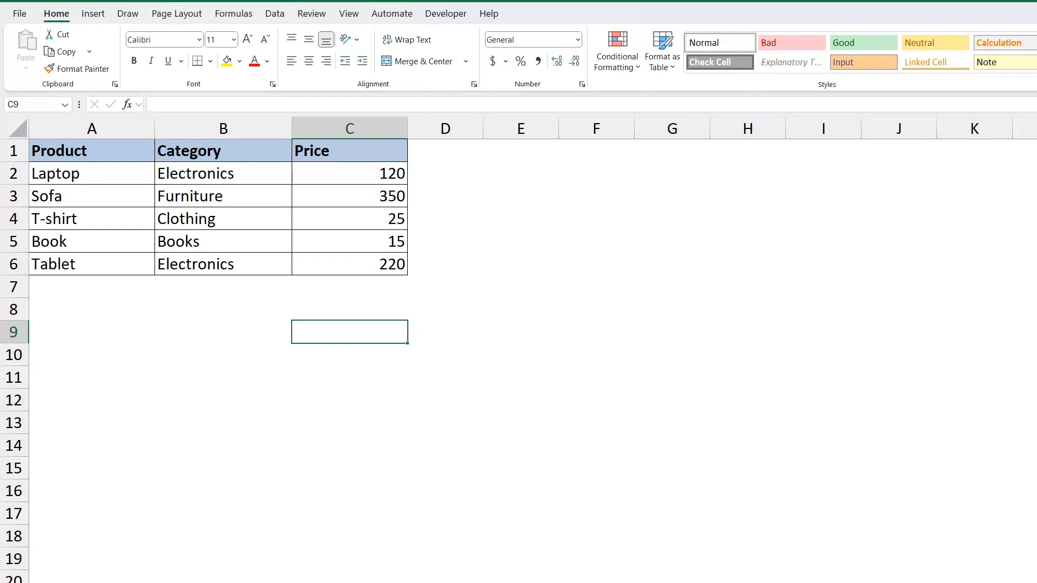
{"action": "left_click", "coordinate": [233, 325]}
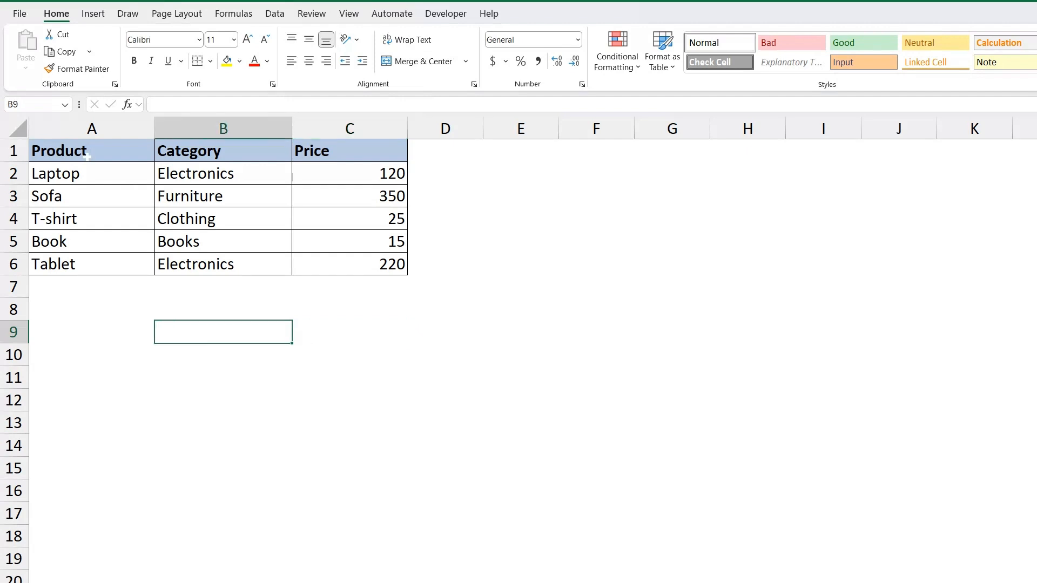
Start a formula-based conditional formatting rule on the table A1:C6 with the formula =$B2="Electronics"
{"action": "left_click_drag", "start_coordinate": [87, 154], "coordinate": [403, 271]}
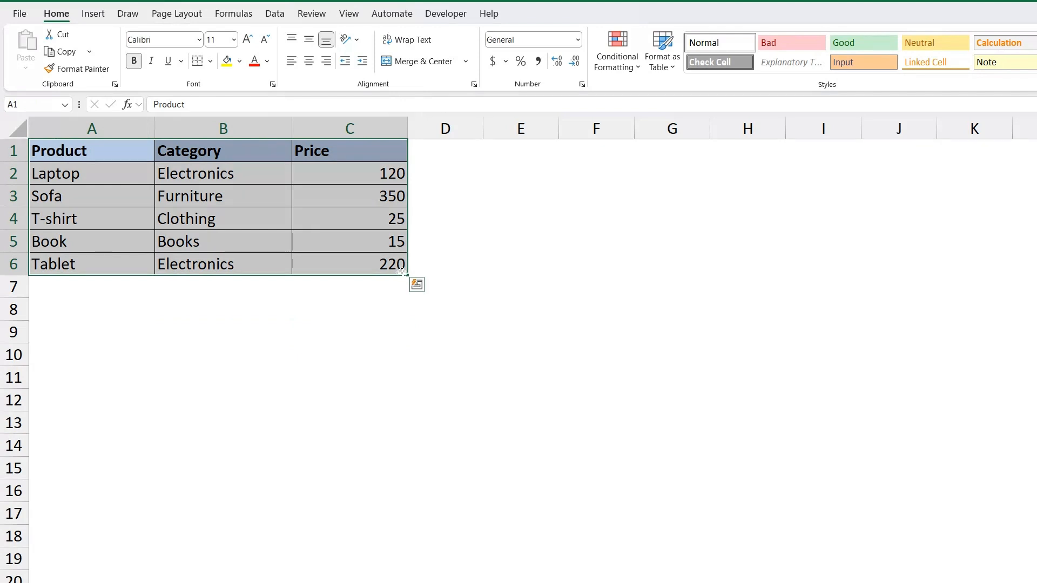
{"action": "left_click", "coordinate": [621, 62]}
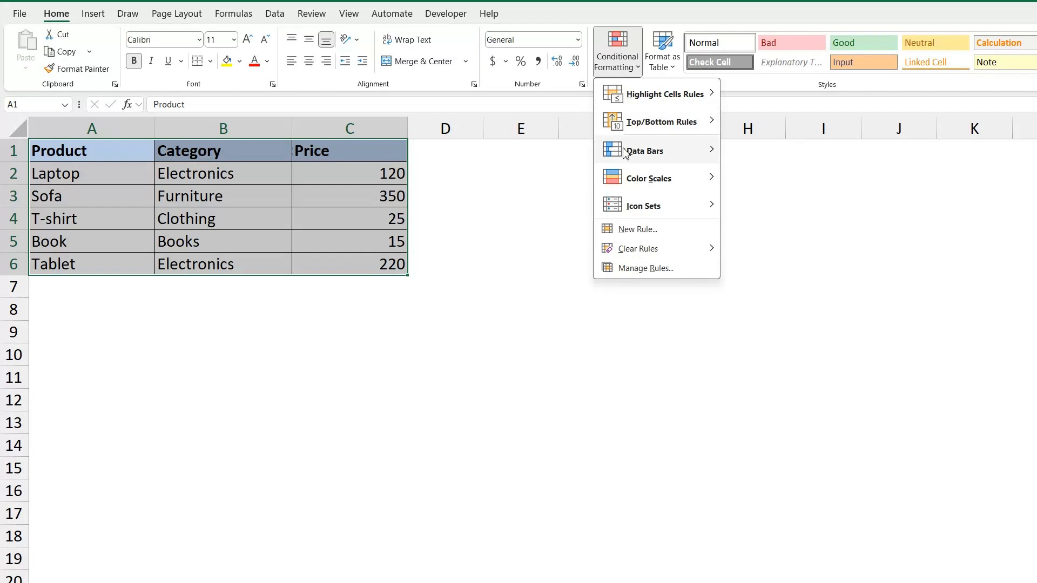
{"action": "left_click", "coordinate": [637, 229]}
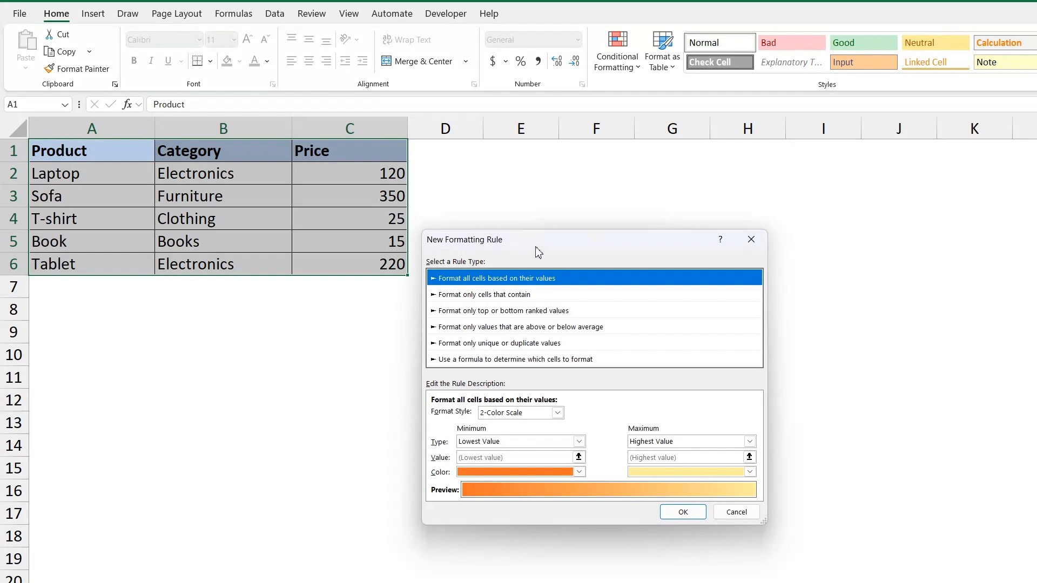
{"action": "mouse_move", "coordinate": [540, 245]}
{"action": "left_mouse_down"}
{"action": "mouse_move", "coordinate": [536, 256]}
{"action": "mouse_move", "coordinate": [547, 231]}
{"action": "left_mouse_up"}
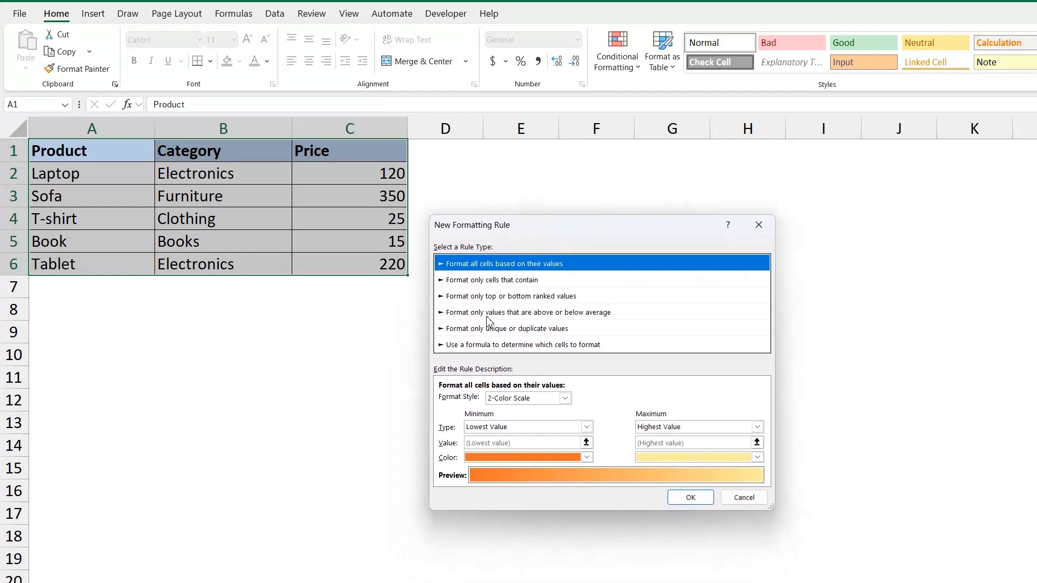
{"action": "left_click", "coordinate": [461, 348]}
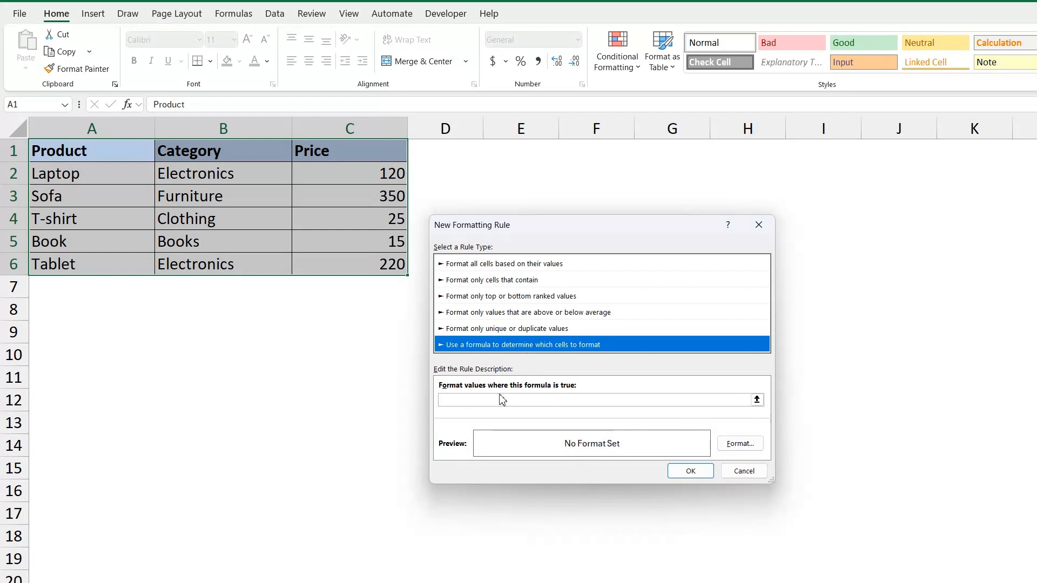
{"action": "left_click", "coordinate": [470, 402]}
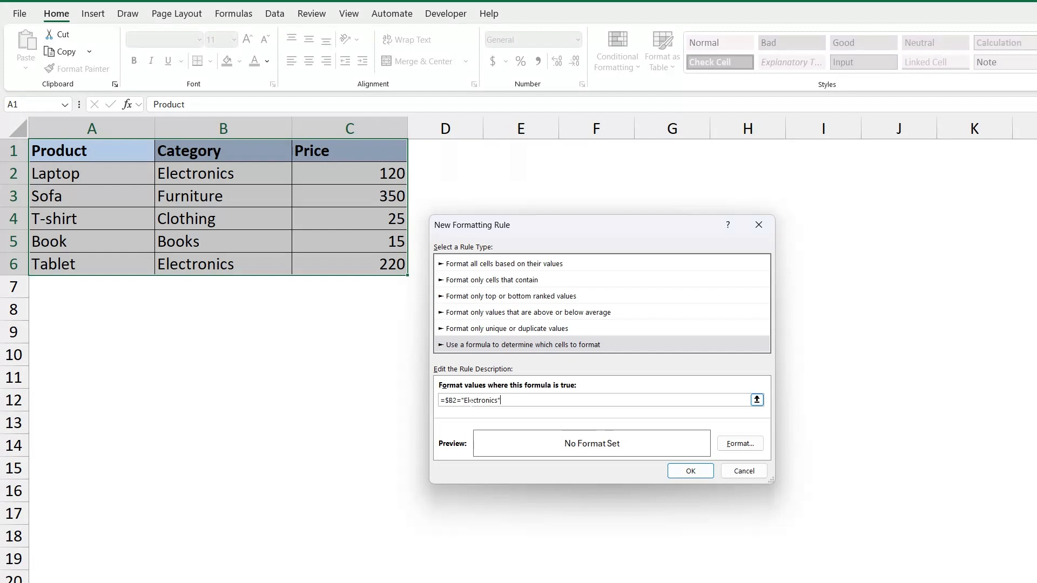
Give the Electronics formula rule a blue background fill and apply it to the table
{"action": "left_click", "coordinate": [741, 447]}
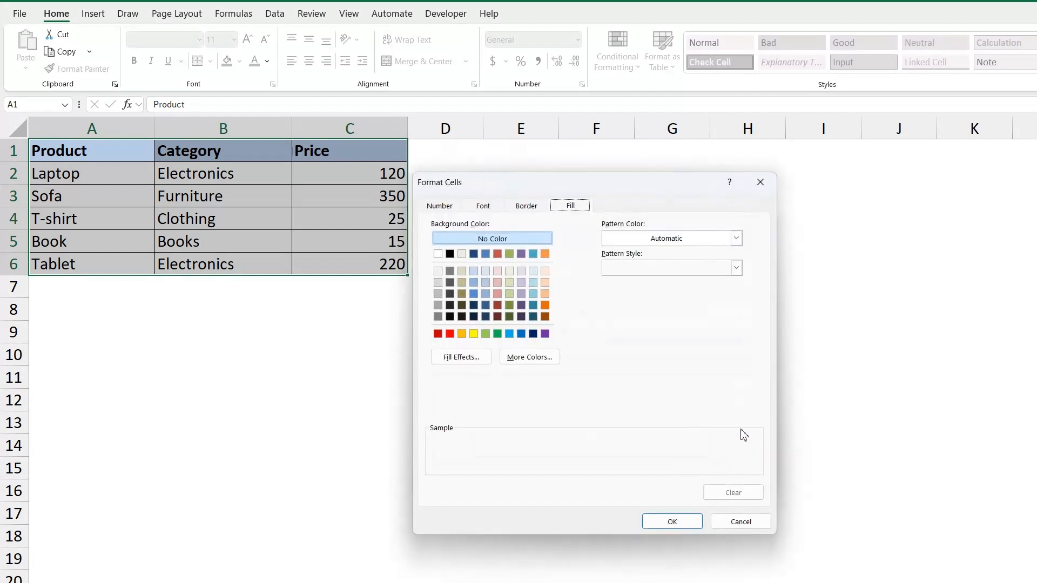
{"action": "left_click", "coordinate": [521, 334]}
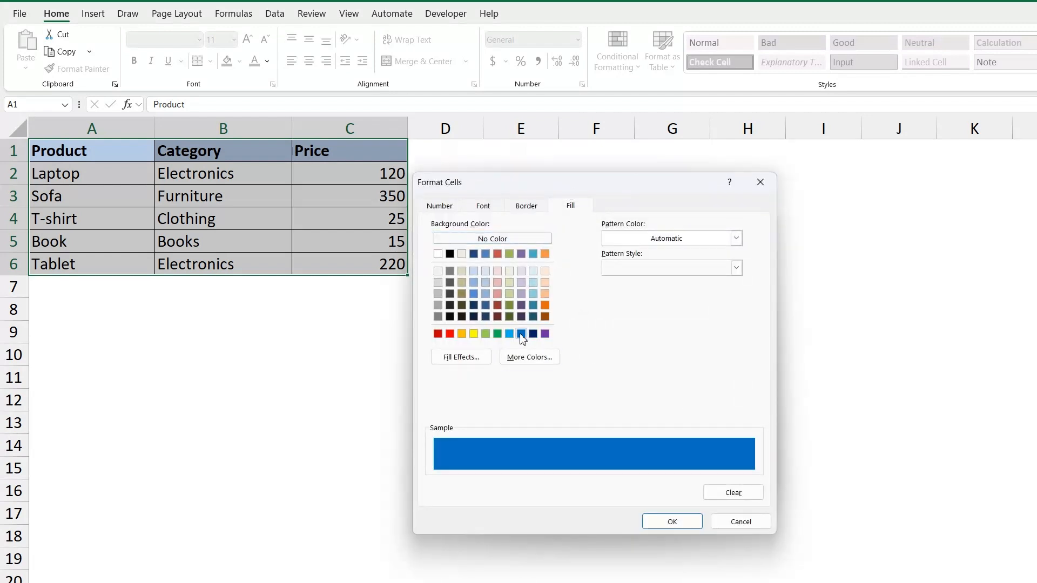
{"action": "left_click", "coordinate": [672, 521]}
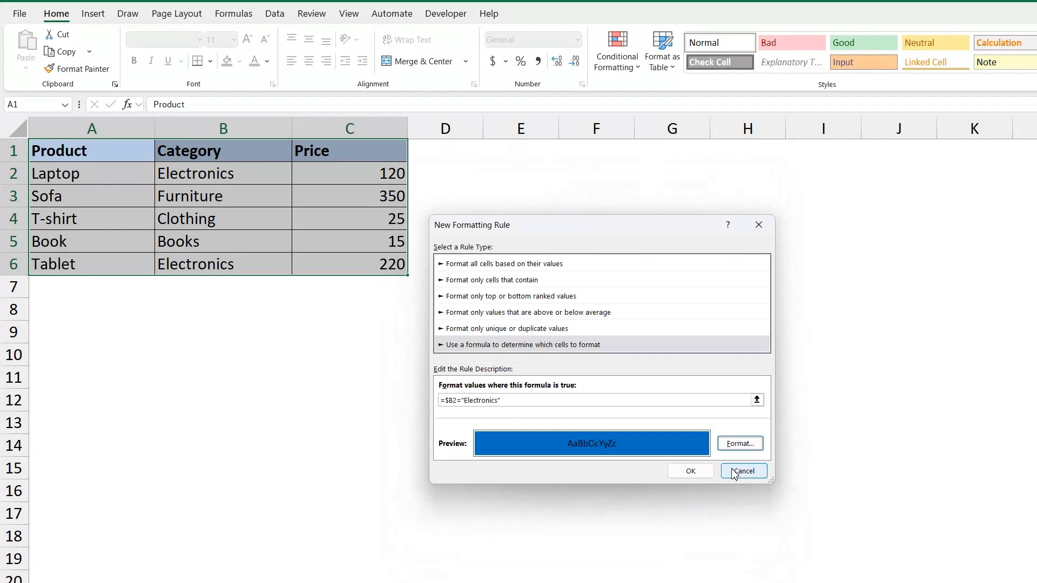
{"action": "left_click", "coordinate": [692, 472]}
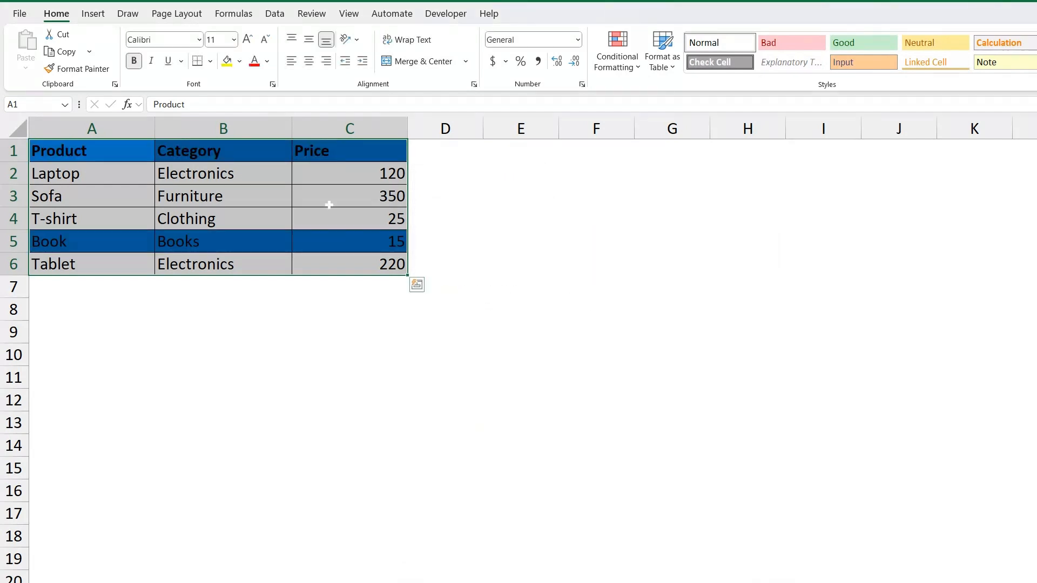
Review the Electronics rule's formula and fill format from the conditional formatting rules manager
{"action": "left_click", "coordinate": [631, 73]}
{"action": "left_click", "coordinate": [659, 268]}
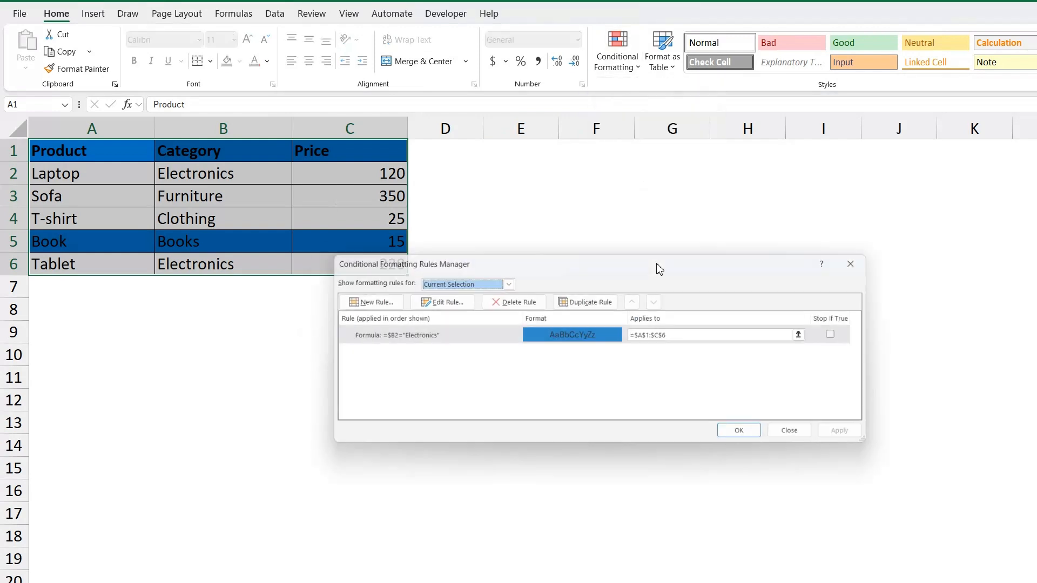
{"action": "double_click", "coordinate": [459, 342]}
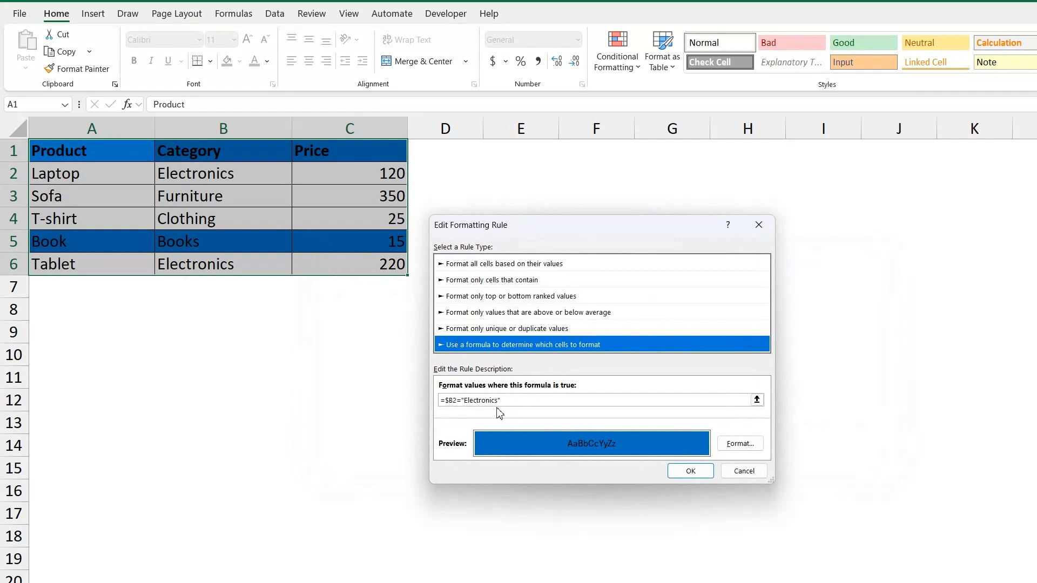
{"action": "left_click", "coordinate": [457, 400]}
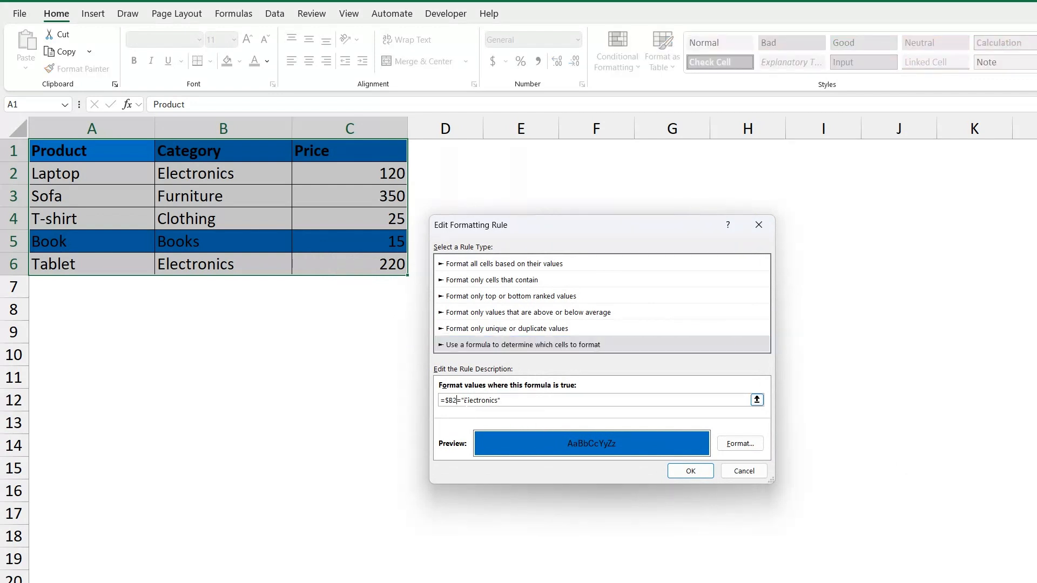
{"action": "left_click", "coordinate": [741, 443]}
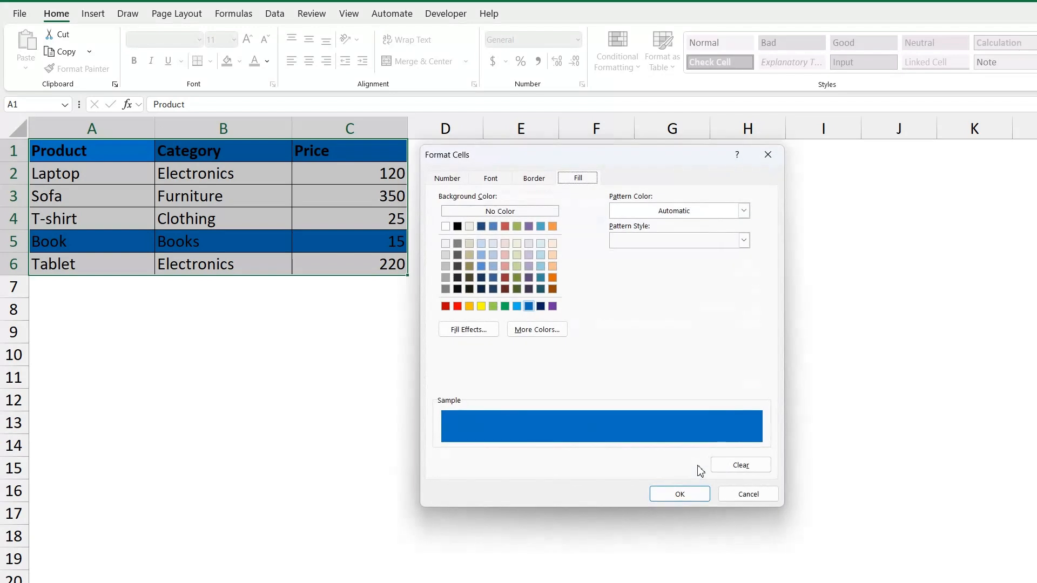
{"action": "left_click", "coordinate": [688, 493]}
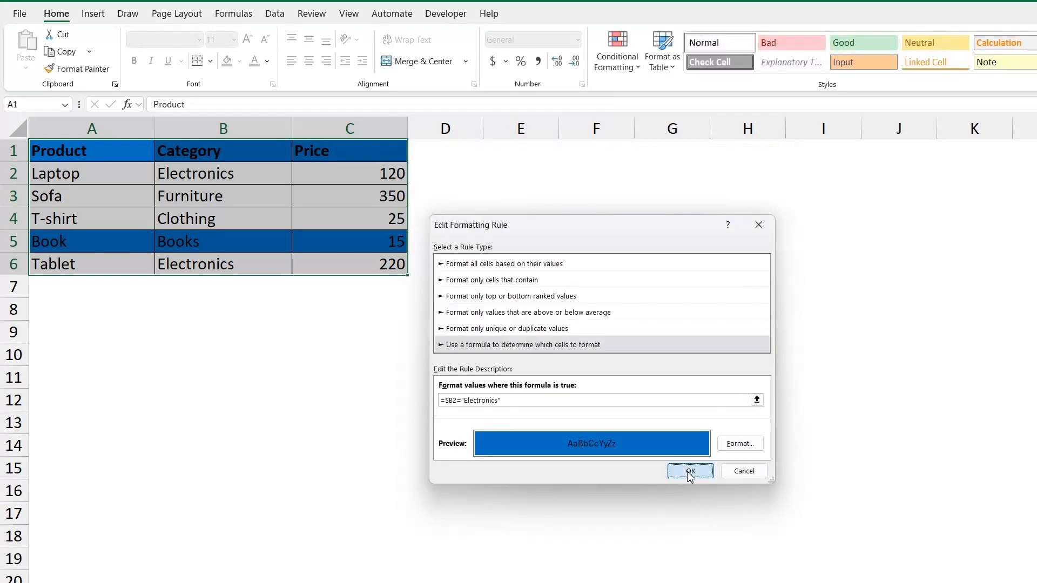
{"action": "left_click", "coordinate": [689, 472]}
Change the range the Electronics rule applies to to =$A$2:$C$6, leaving out the header row
{"action": "left_click", "coordinate": [666, 335]}
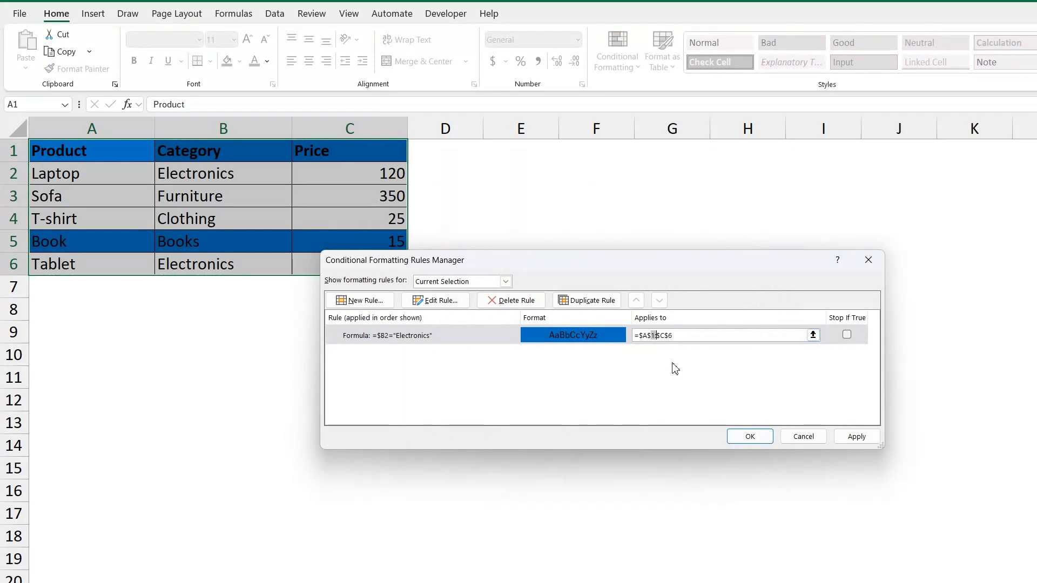
{"action": "left_click", "coordinate": [652, 335]}
{"action": "key", "text": "BackSpace"}
{"action": "type", "text": "2"}
{"action": "left_click", "coordinate": [849, 439]}
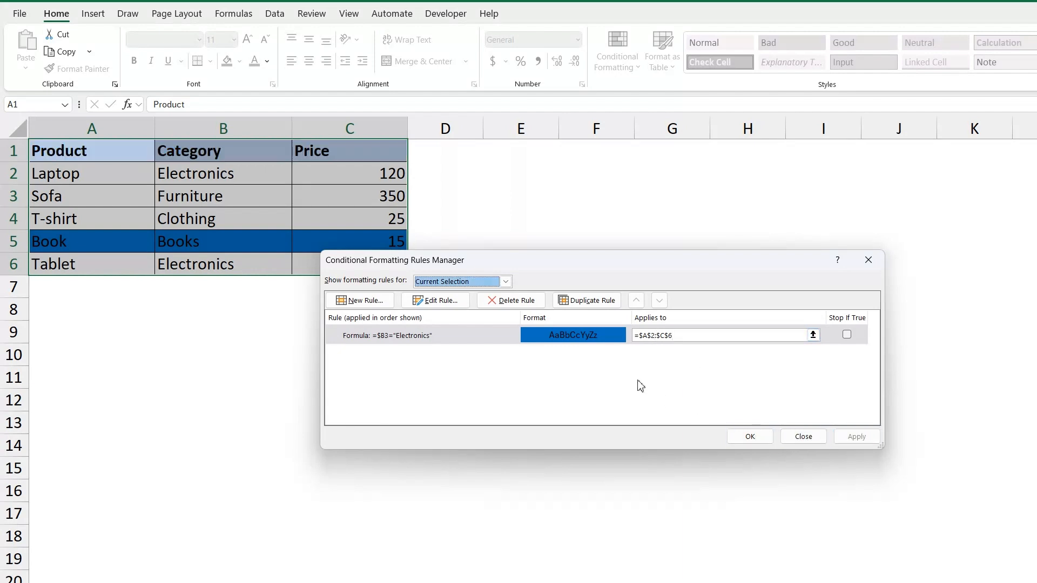
Correct the rule's formula to =$B2="Electronics" and apply it to the table
{"action": "double_click", "coordinate": [407, 348]}
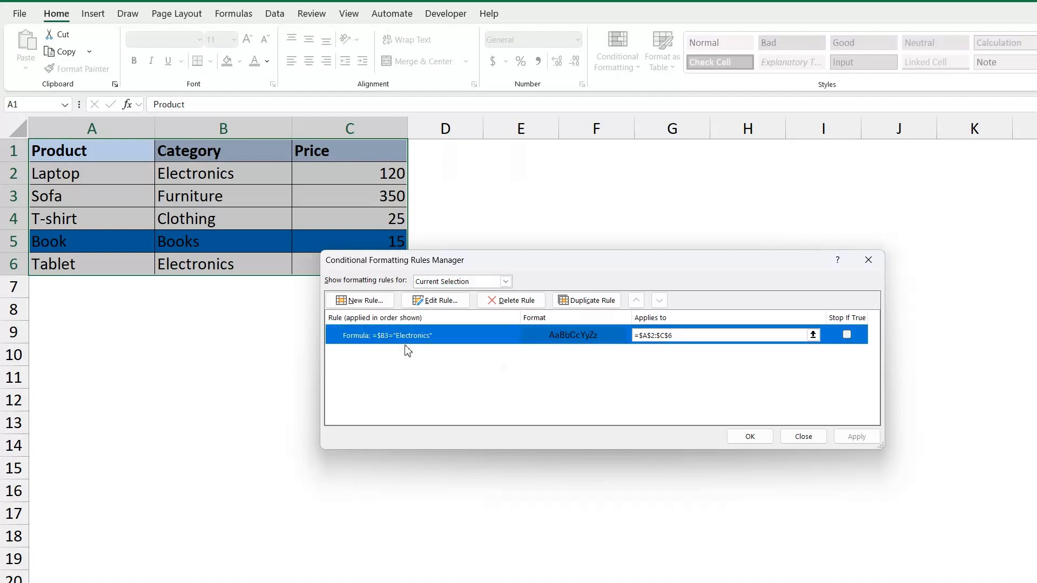
{"action": "left_click", "coordinate": [452, 400]}
{"action": "key", "text": "BackSpace"}
{"action": "type", "text": "2"}
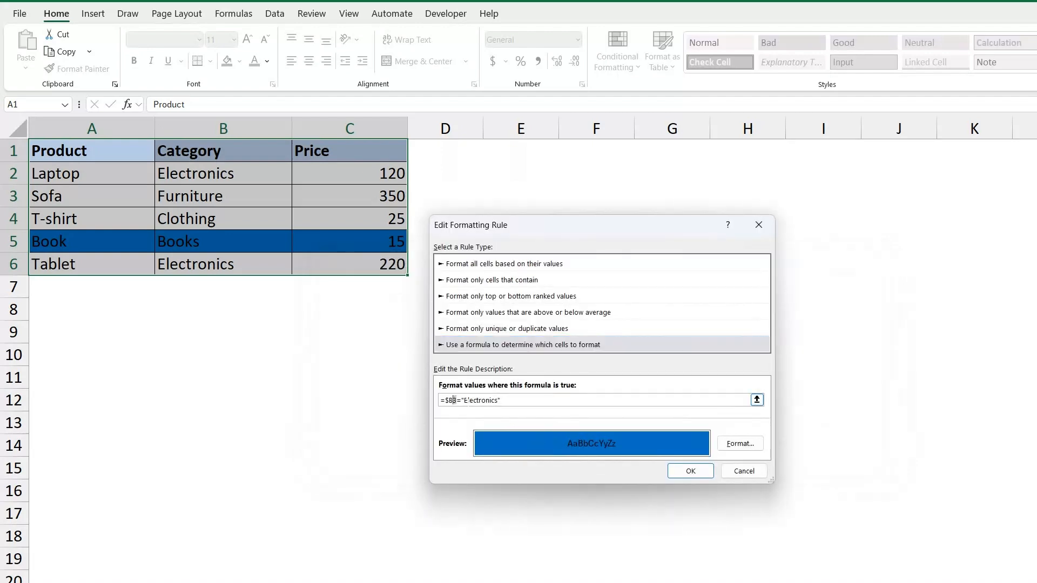
{"action": "left_click", "coordinate": [691, 471]}
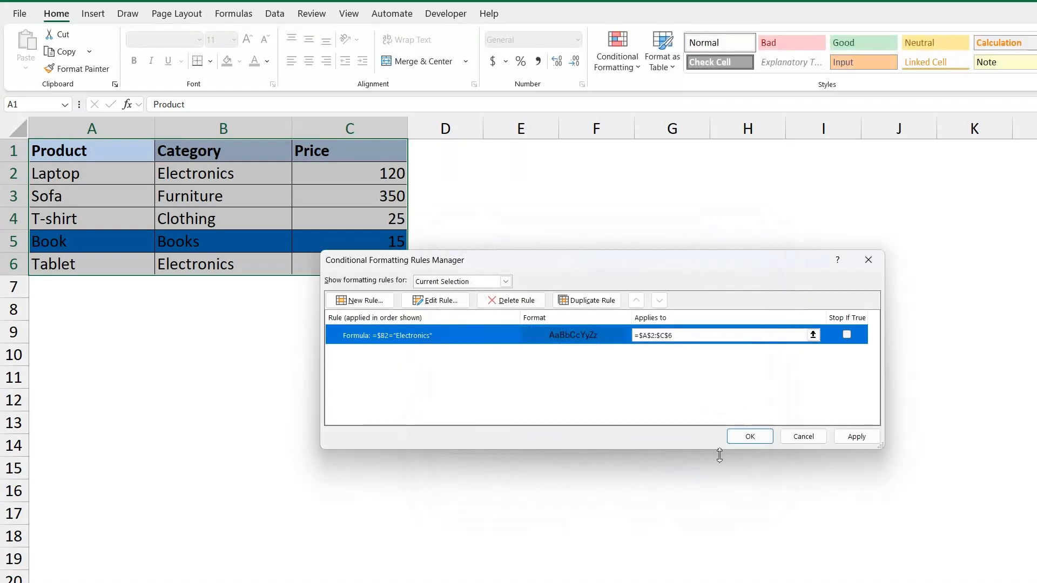
{"action": "left_click", "coordinate": [855, 438]}
{"action": "left_click", "coordinate": [752, 441]}
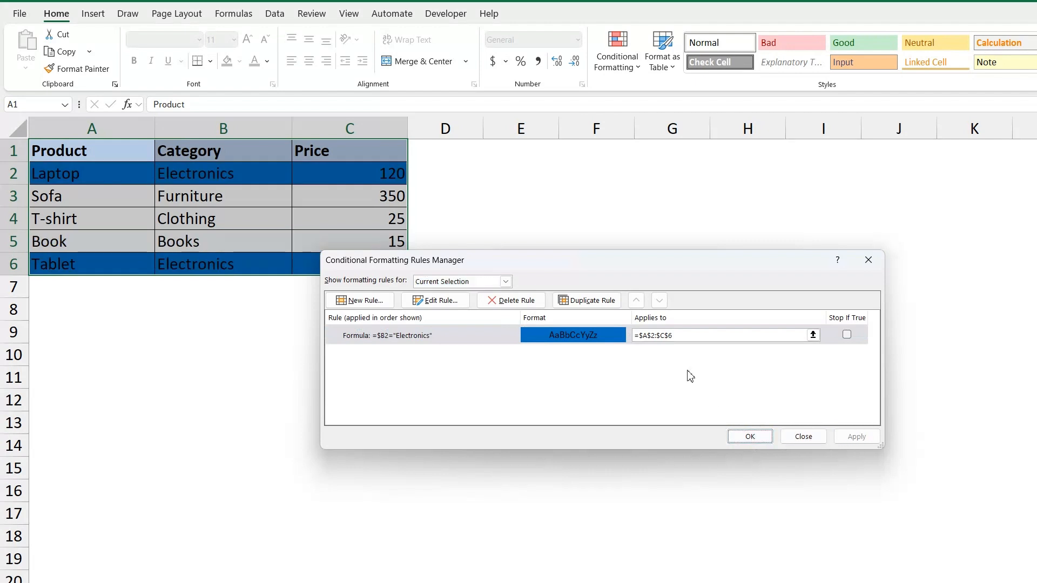
{"action": "left_click", "coordinate": [750, 437]}
{"action": "left_click", "coordinate": [262, 173]}
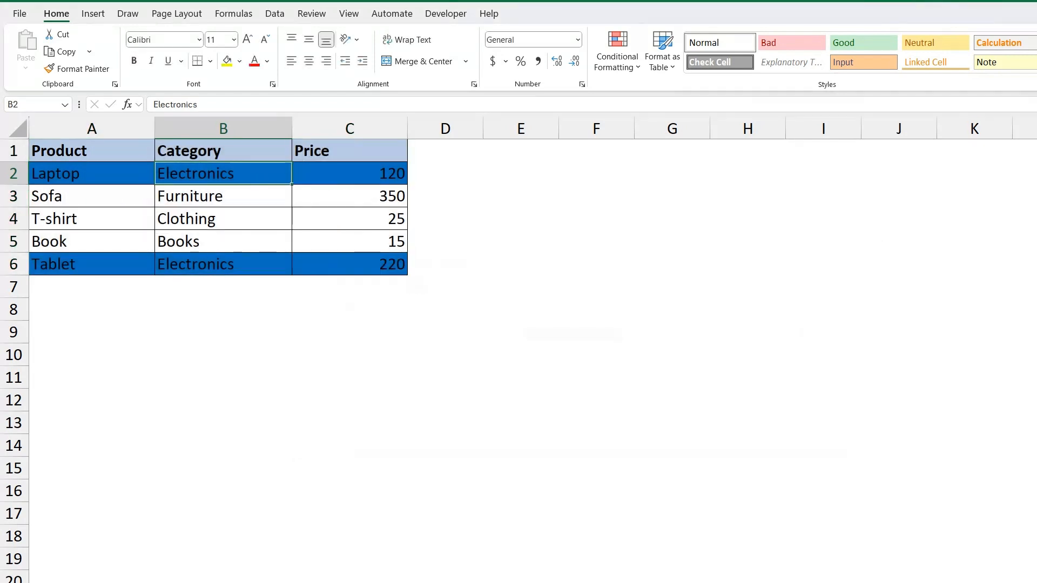
Examine the Category column and the data rows A2:C6 to check which rows the Electronics rule colors
{"action": "left_click", "coordinate": [256, 202]}
{"action": "left_click", "coordinate": [224, 129]}
{"action": "left_click", "coordinate": [237, 201]}
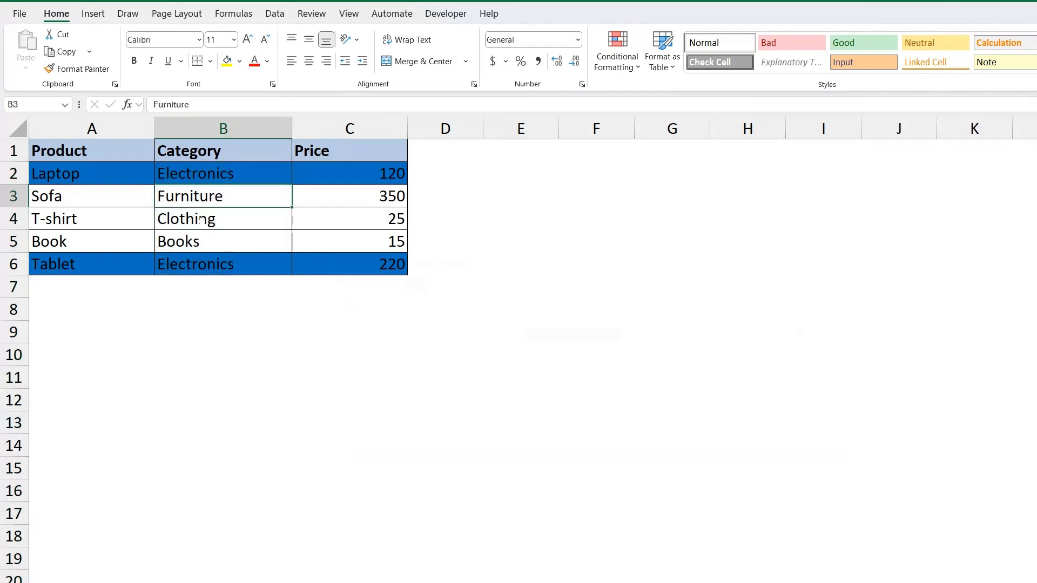
{"action": "left_click_drag", "start_coordinate": [97, 171], "coordinate": [393, 261]}
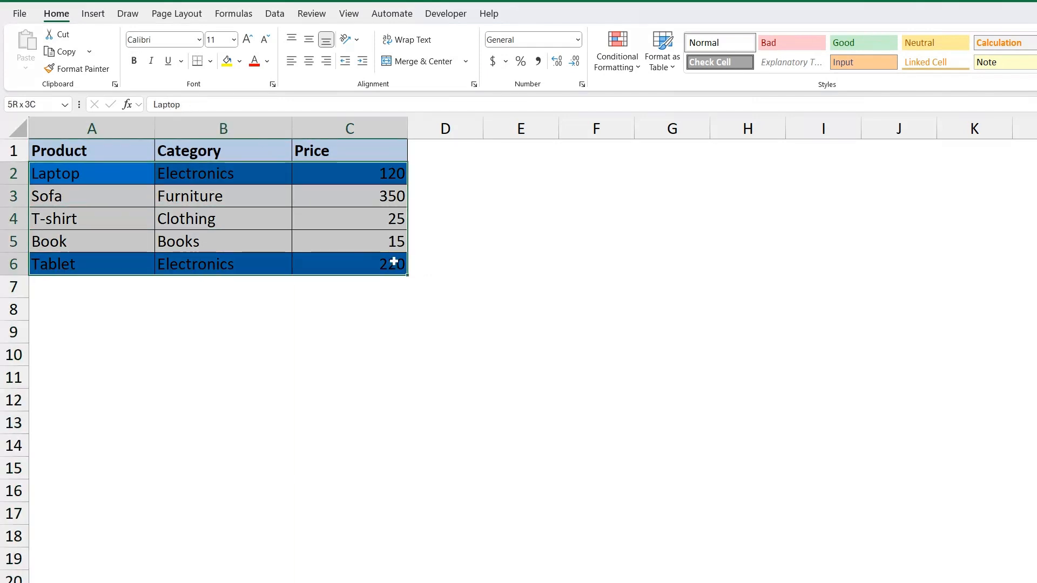
{"action": "left_click", "coordinate": [207, 215]}
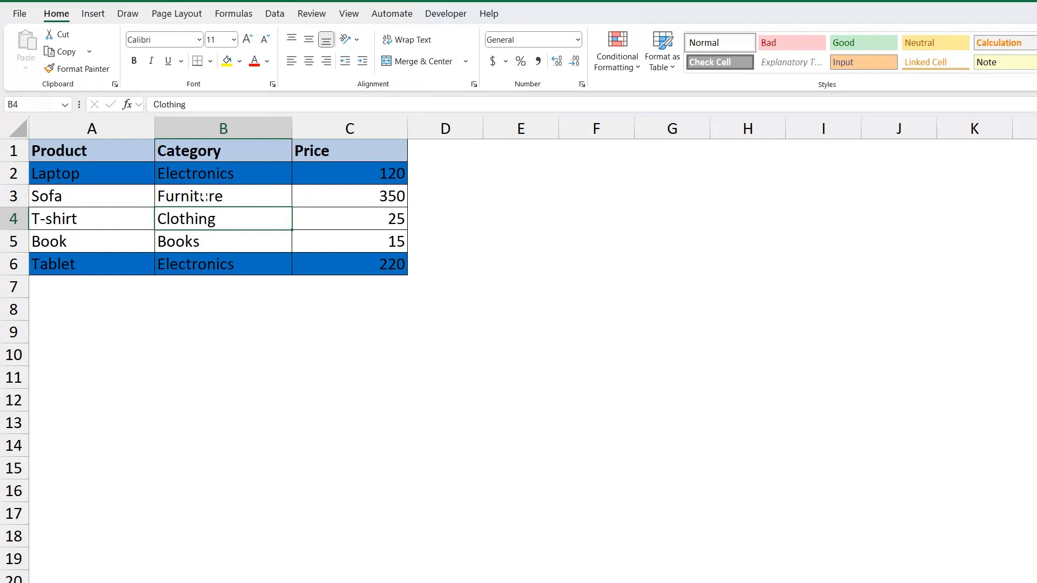
{"action": "left_click", "coordinate": [213, 153]}
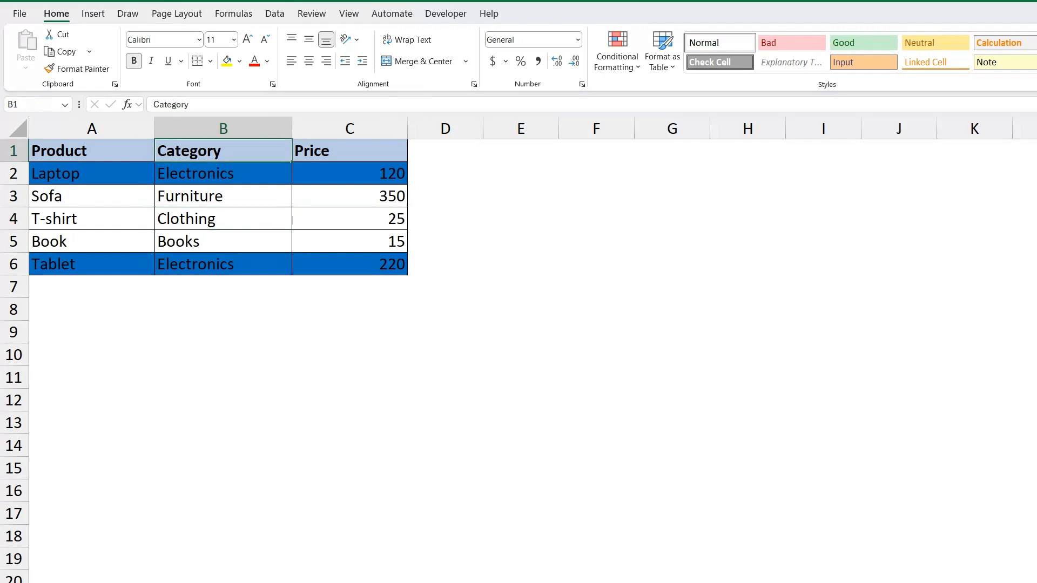
{"action": "left_click_drag", "start_coordinate": [98, 174], "coordinate": [394, 262]}
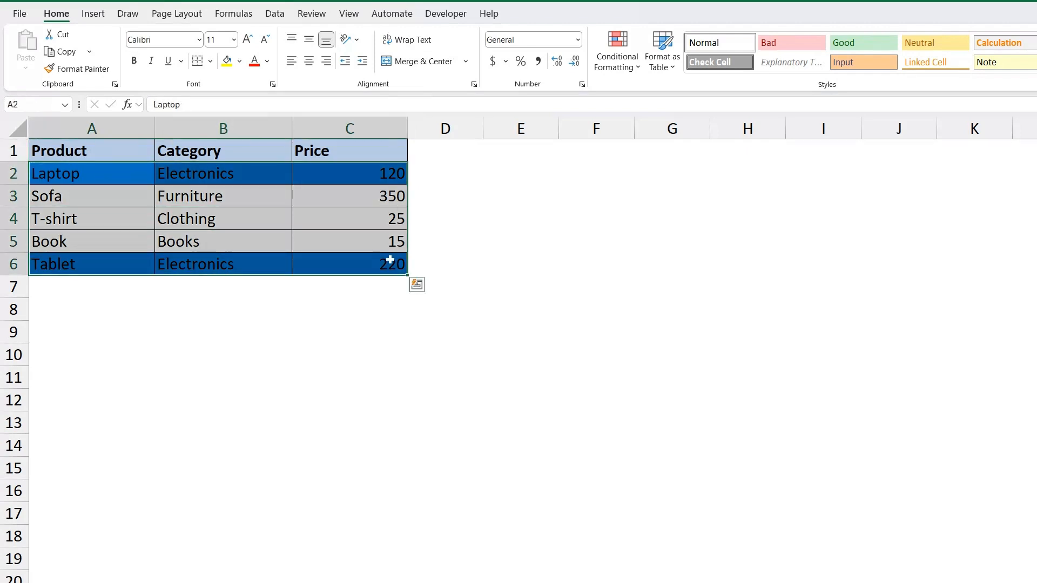
{"action": "left_click", "coordinate": [336, 238]}
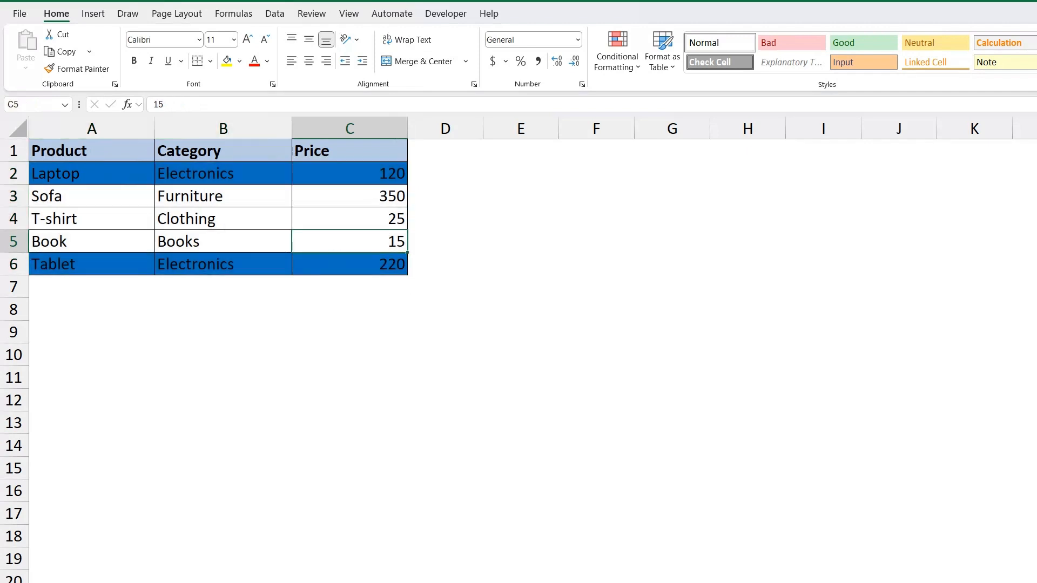
{"action": "left_click", "coordinate": [219, 377]}
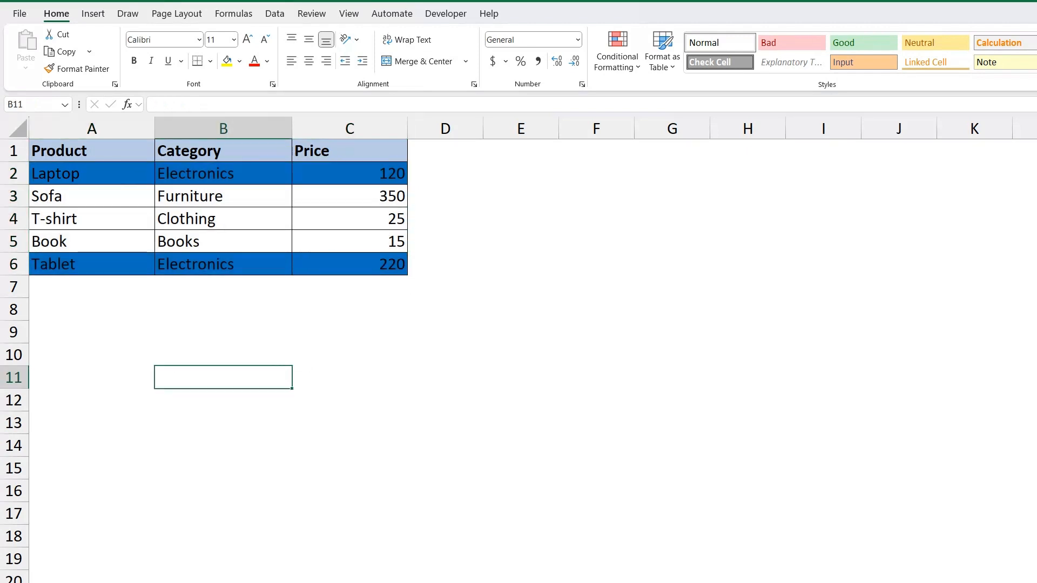
Review the conditional formatting rules applied to A2:C6 in the rules manager, and close it without changes
{"action": "left_click_drag", "start_coordinate": [356, 175], "coordinate": [116, 266]}
{"action": "left_click", "coordinate": [617, 60]}
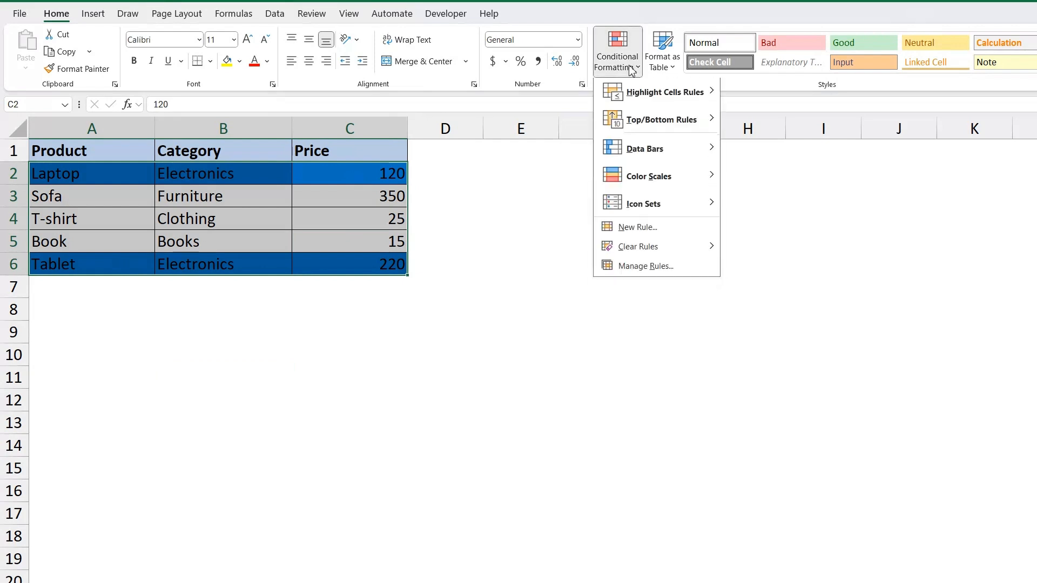
{"action": "left_click", "coordinate": [662, 266]}
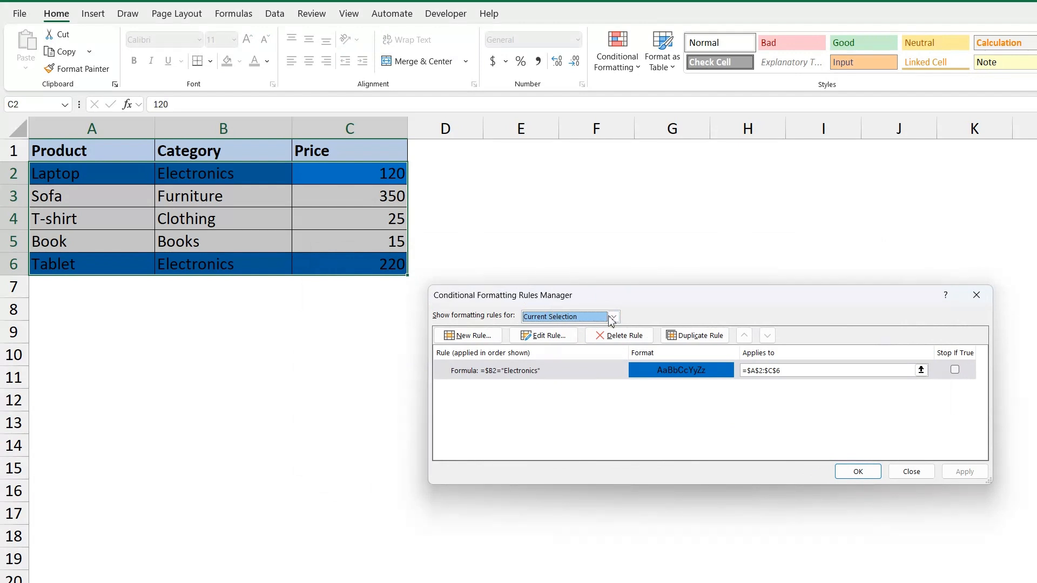
{"action": "left_click", "coordinate": [912, 471]}
{"action": "left_click", "coordinate": [349, 332]}
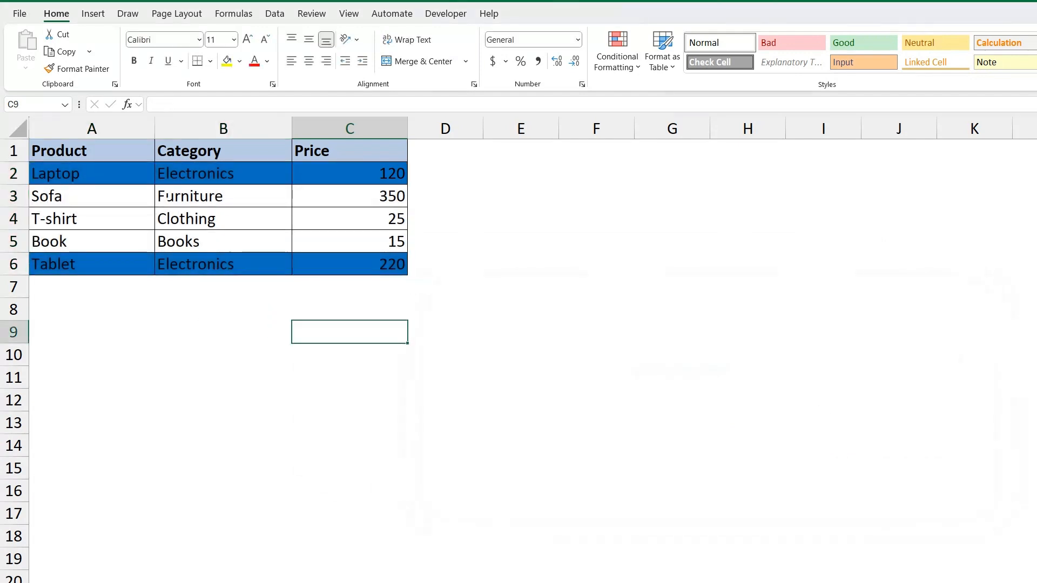
{"action": "left_click_drag", "start_coordinate": [134, 175], "coordinate": [397, 277]}
{"action": "left_click_drag", "start_coordinate": [135, 181], "coordinate": [350, 258]}
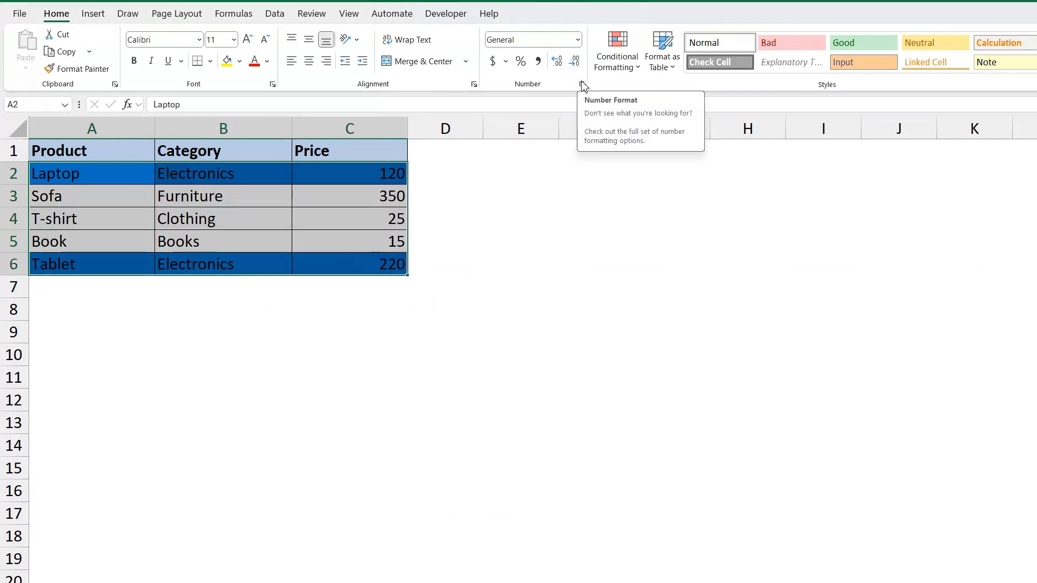
{"action": "left_click", "coordinate": [325, 229]}
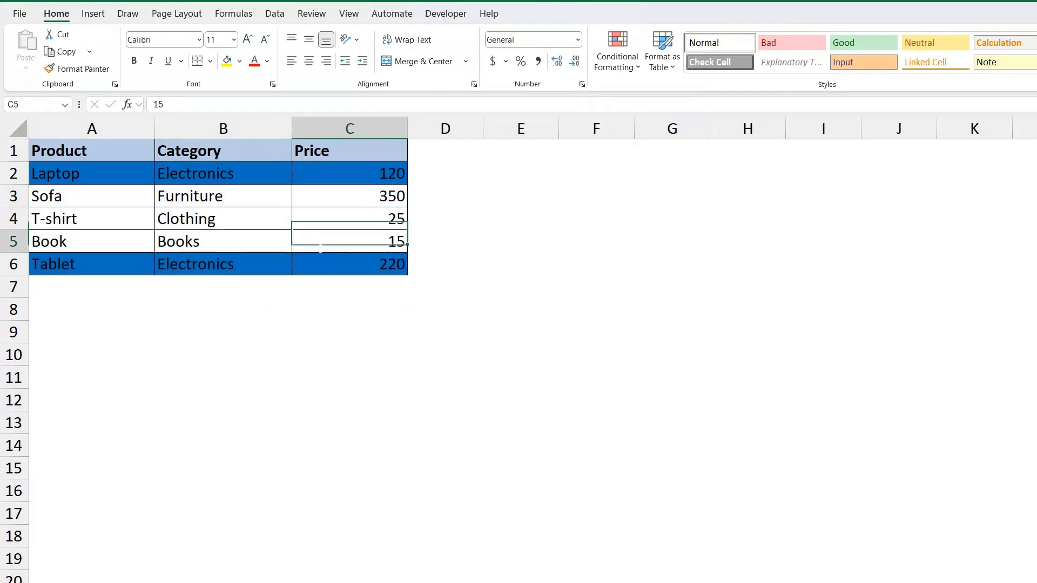